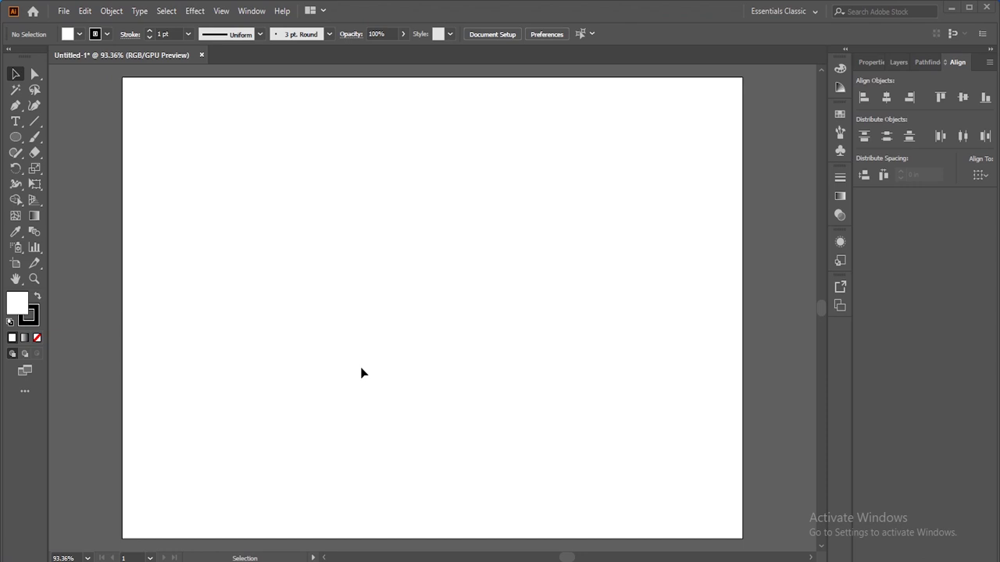
# Pick the Magic Wand tool, then bring up the shape tools list.
pyautogui.click(17, 91)
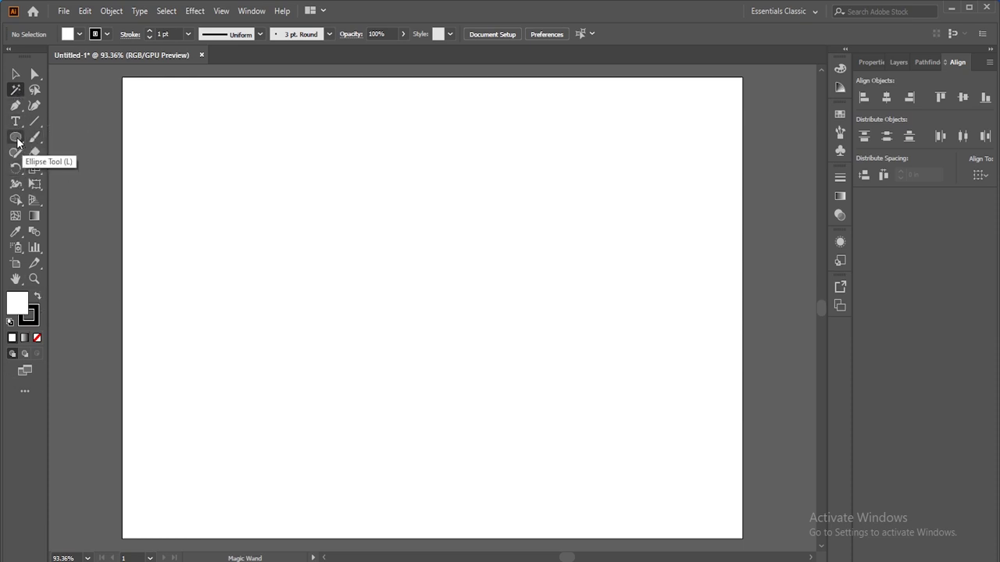
pyautogui.click(16, 138)
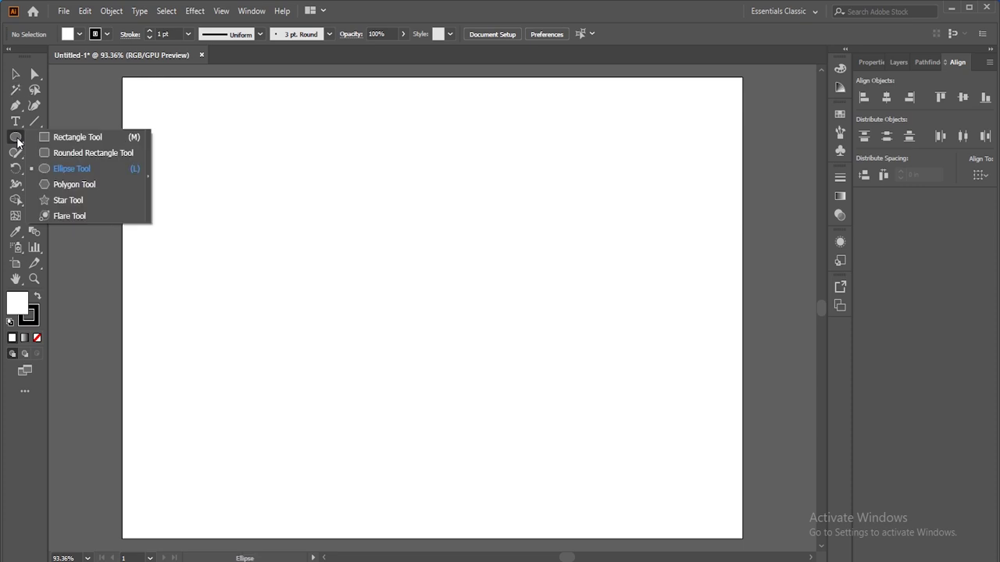
# Draw an outlined circle near the top-left, with a square to its right.
pyautogui.click(88, 166)
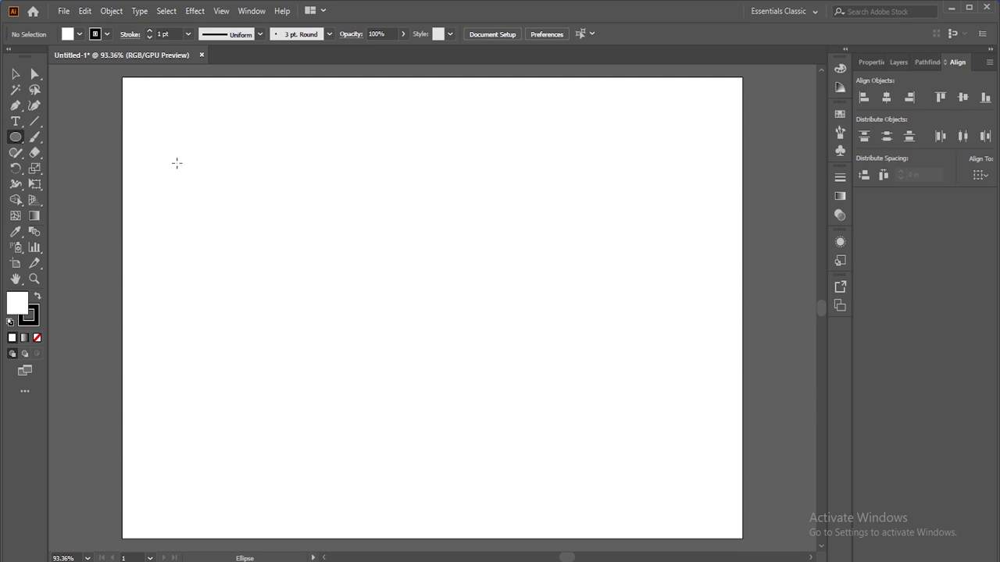
pyautogui.moveTo(160, 129); pyautogui.dragTo(224, 186)
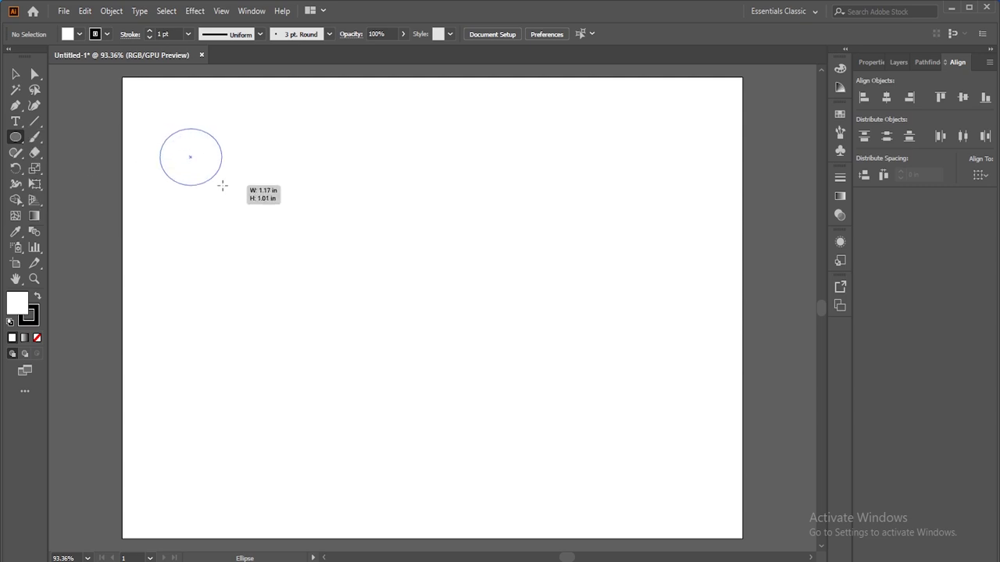
pyautogui.click(24, 141)
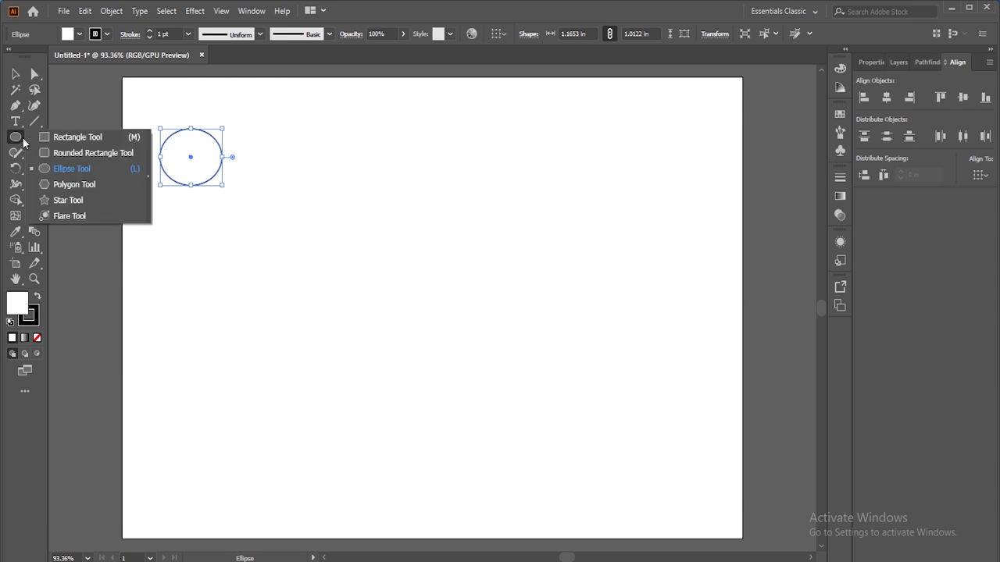
pyautogui.click(19, 143)
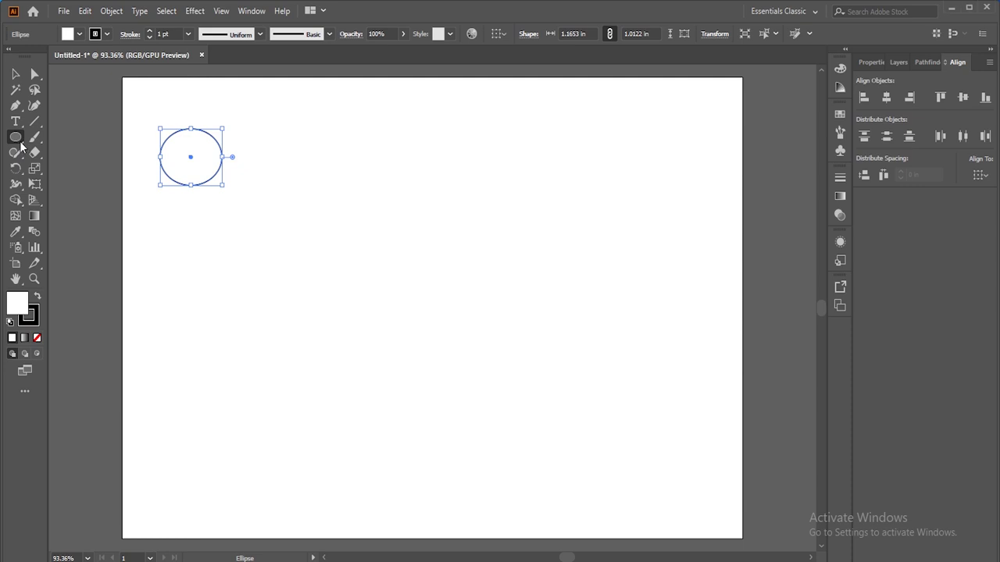
pyautogui.click(21, 146)
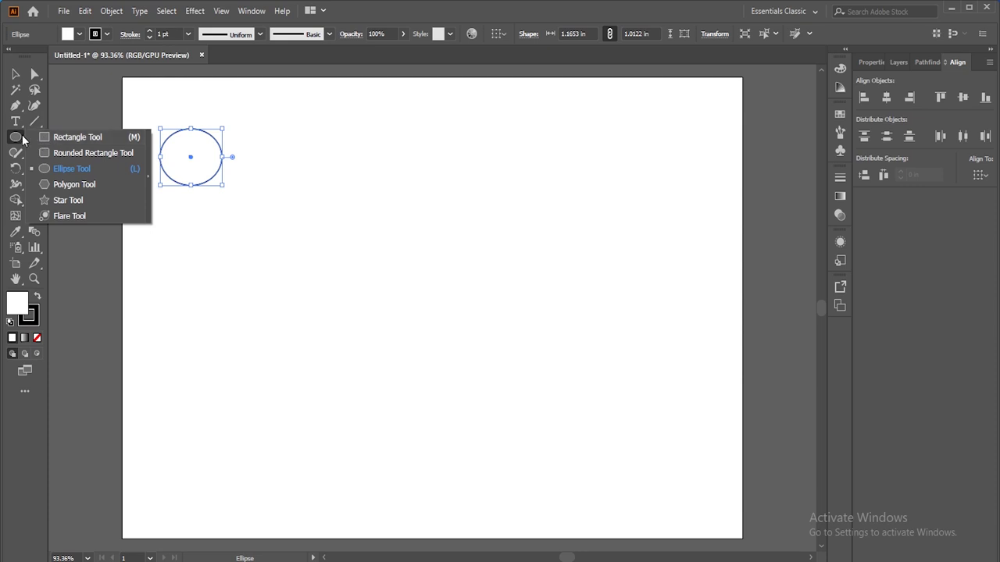
pyautogui.click(81, 134)
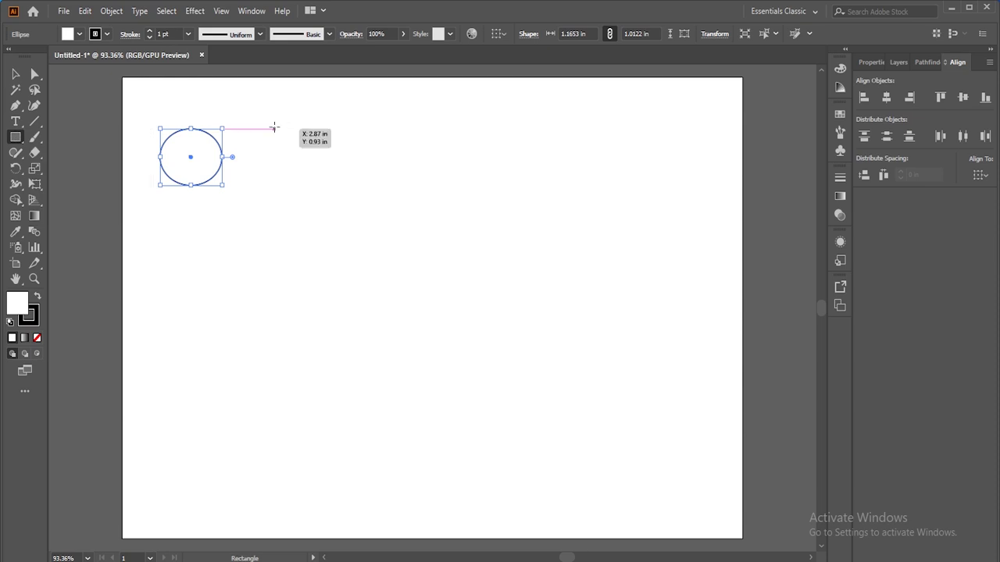
pyautogui.moveTo(274, 127); pyautogui.dragTo(333, 189)
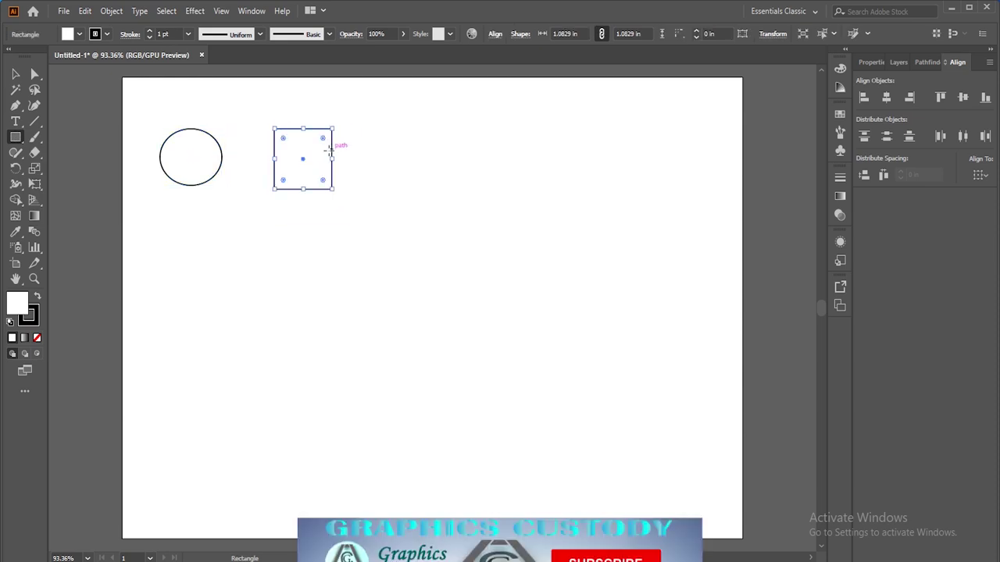
# Add a hexagon right of the square, nudge it into line, and deselect.
pyautogui.click(16, 138)
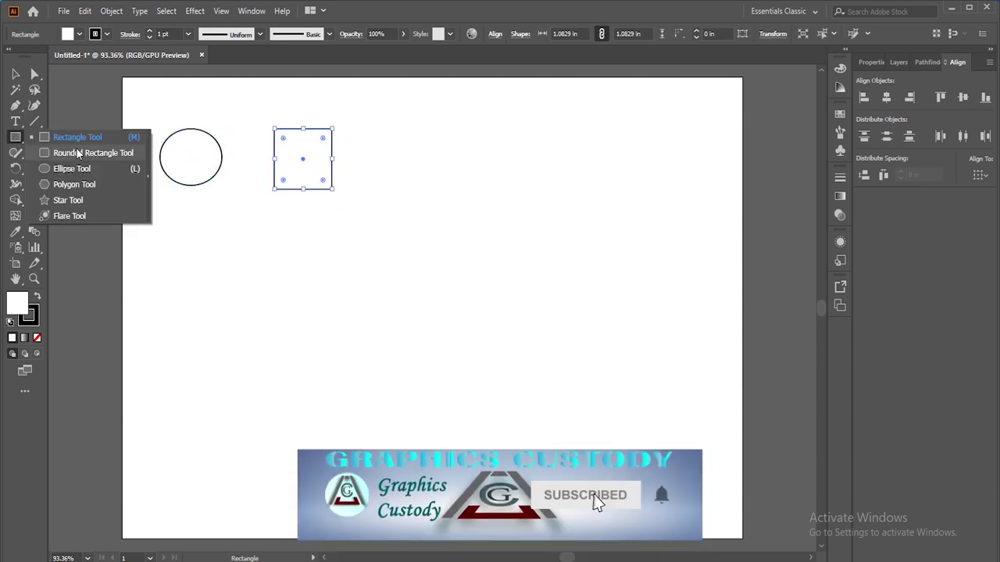
pyautogui.click(78, 185)
pyautogui.moveTo(391, 126); pyautogui.dragTo(438, 152)
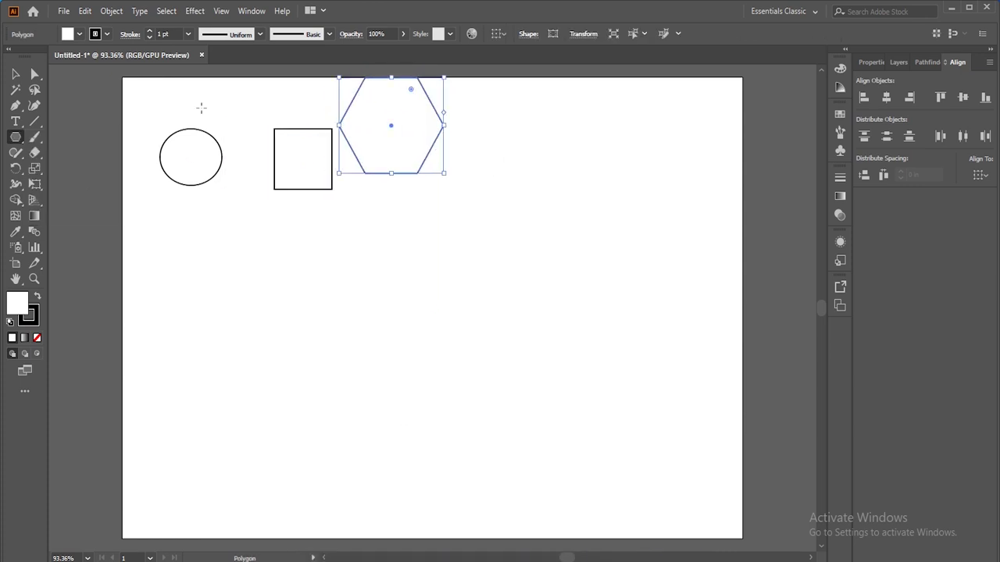
pyautogui.press('v')
pyautogui.moveTo(388, 129); pyautogui.dragTo(401, 152)
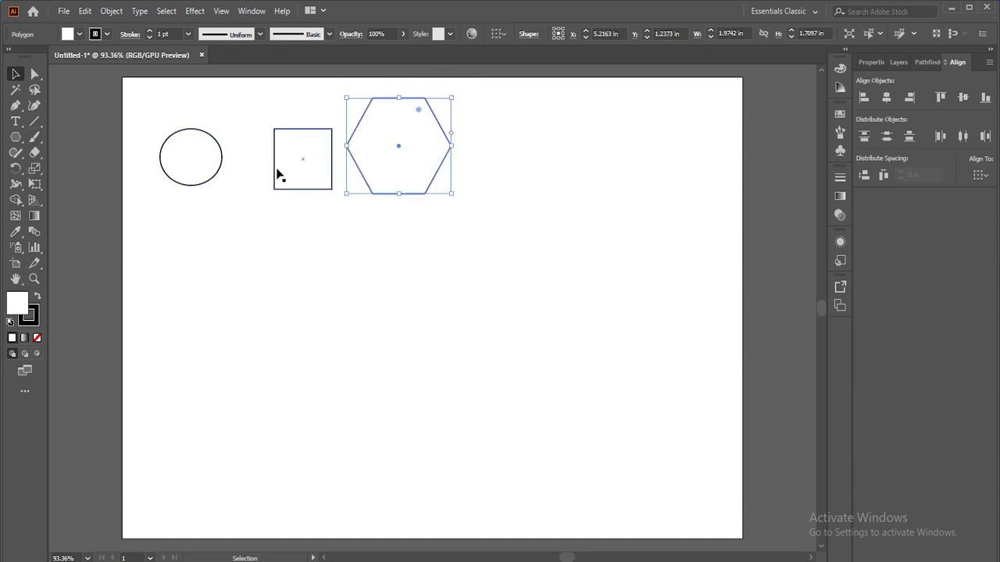
pyautogui.click(109, 89)
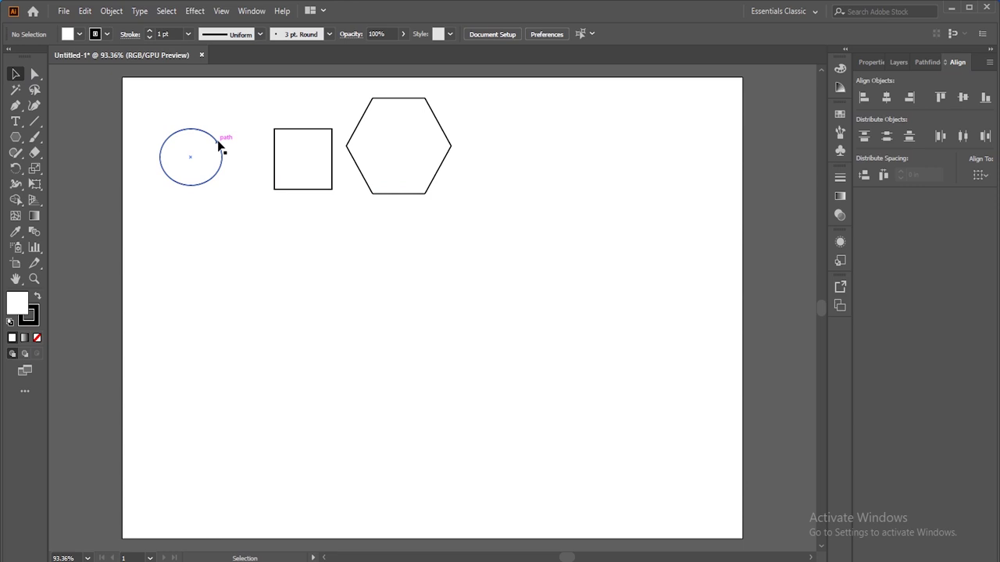
# Alt-drag copies of the circle, square and hexagon directly below each original, then deselect.
pyautogui.click(220, 145)
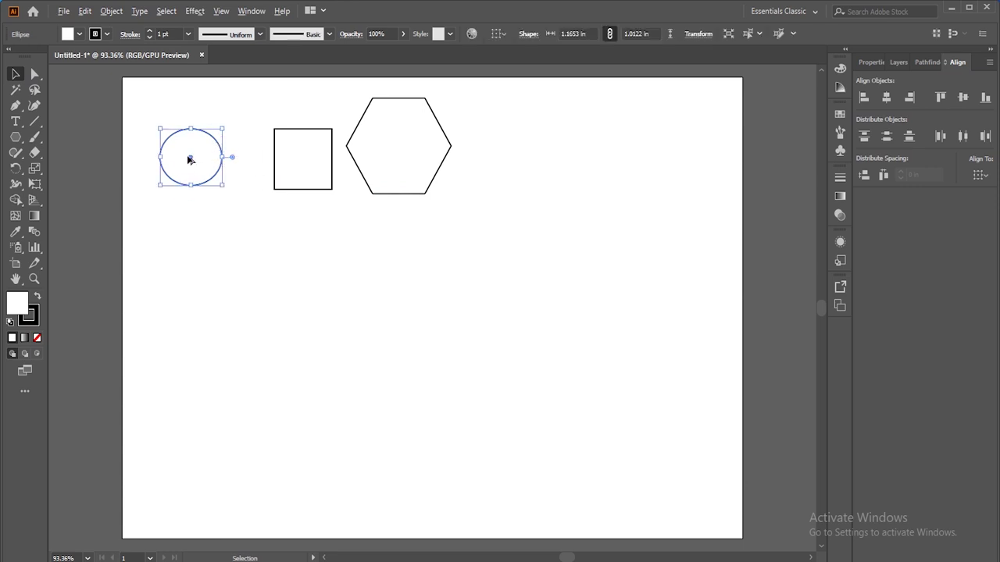
pyautogui.moveTo(188, 159); pyautogui.dragTo(196, 238)
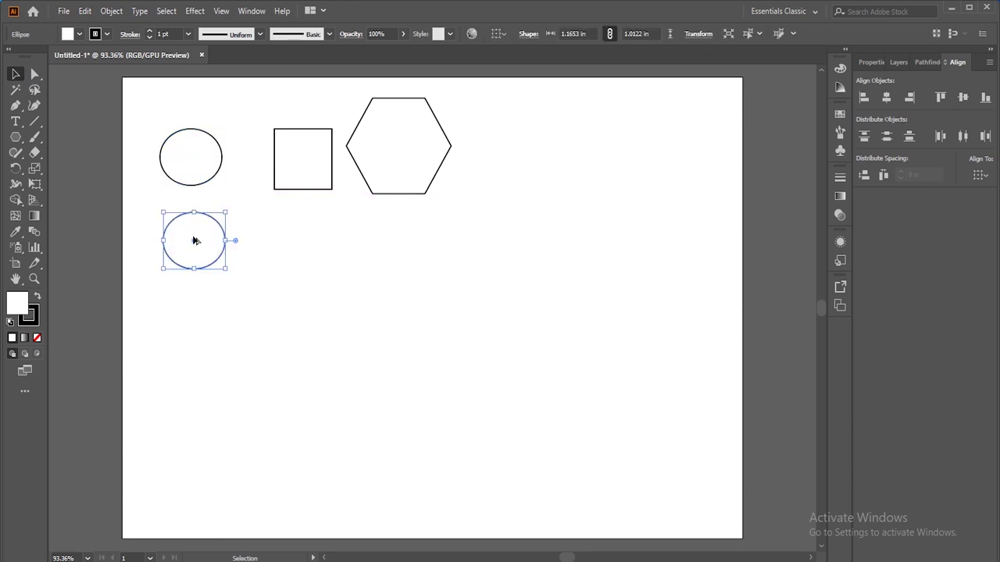
pyautogui.click(306, 179)
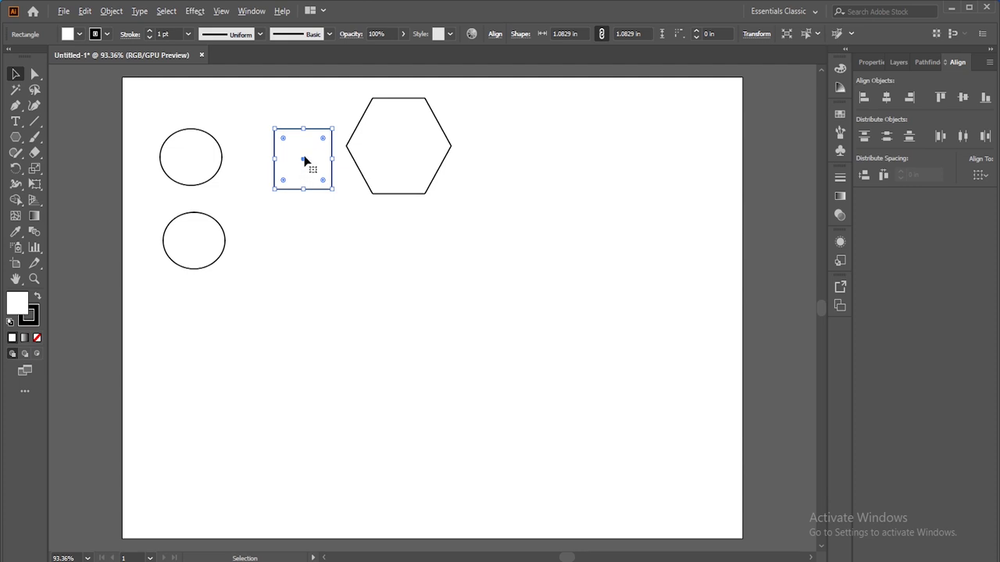
pyautogui.moveTo(301, 161); pyautogui.dragTo(302, 250)
pyautogui.click(398, 153)
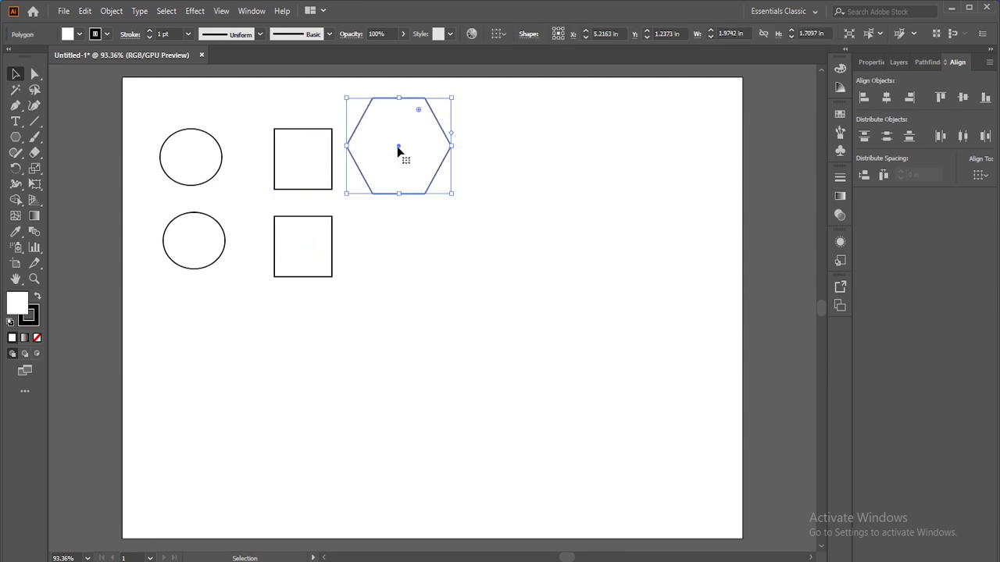
pyautogui.moveTo(399, 153); pyautogui.dragTo(397, 246)
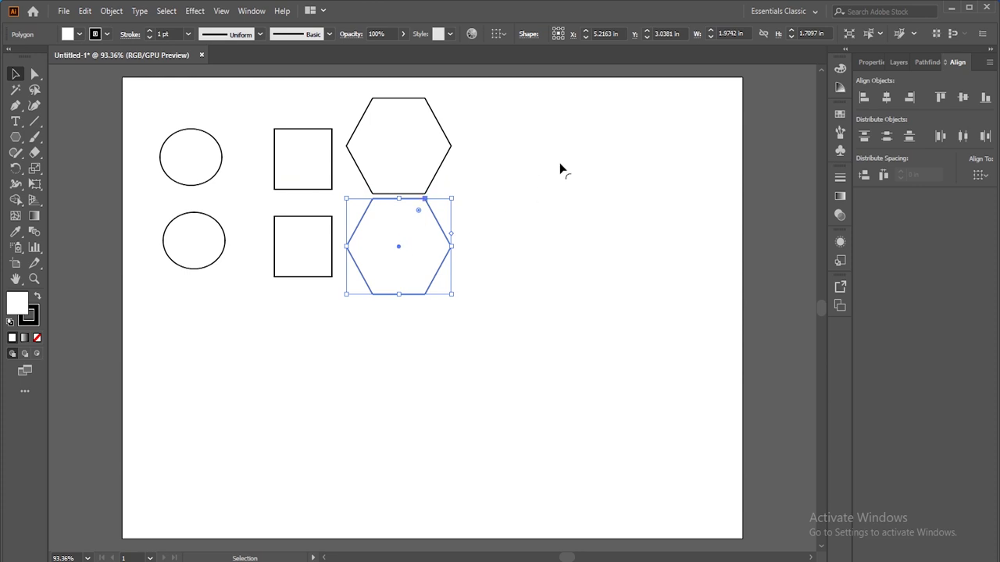
pyautogui.click(552, 284)
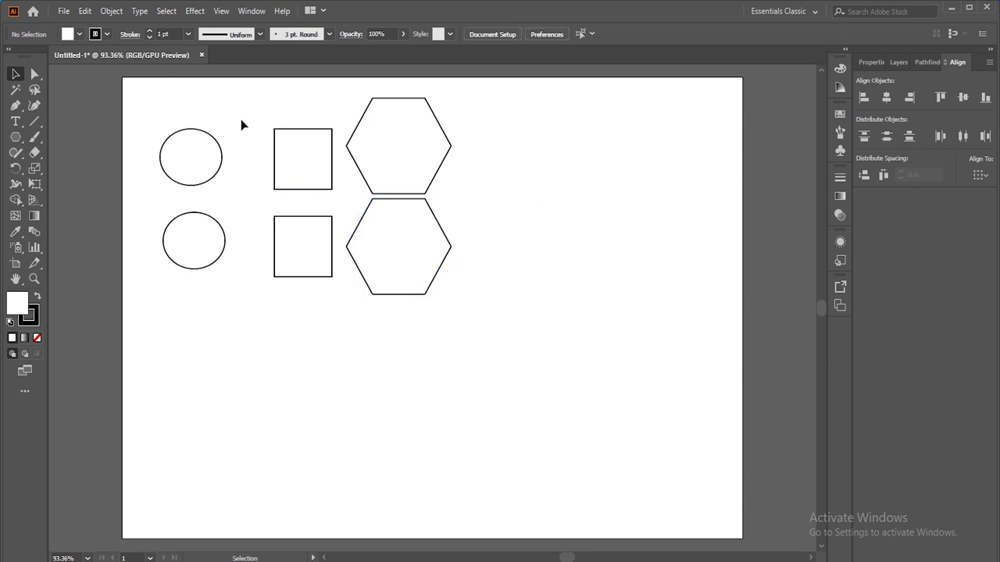
# Fill the top circle red (ff0000).
pyautogui.click(203, 185)
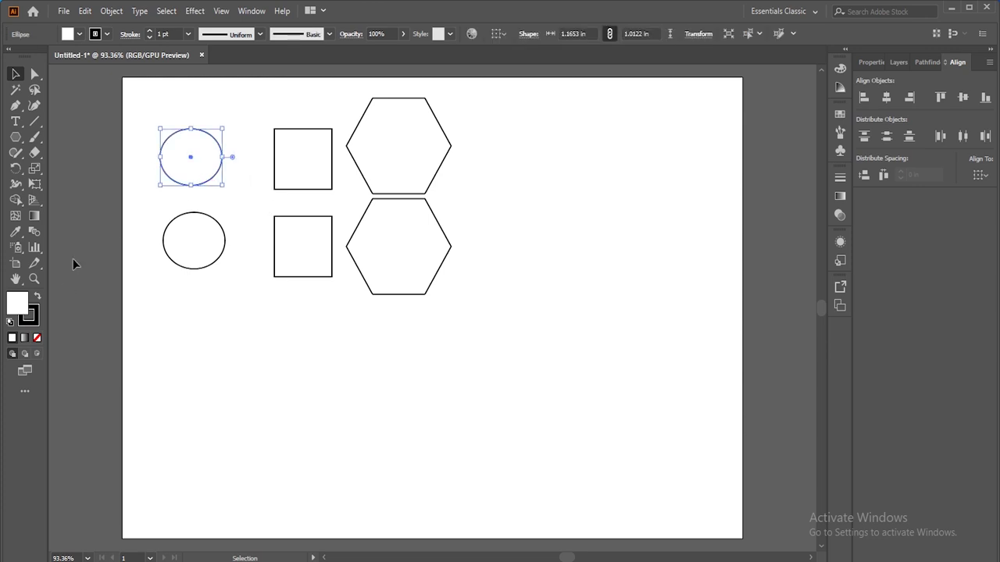
pyautogui.doubleClick(17, 301)
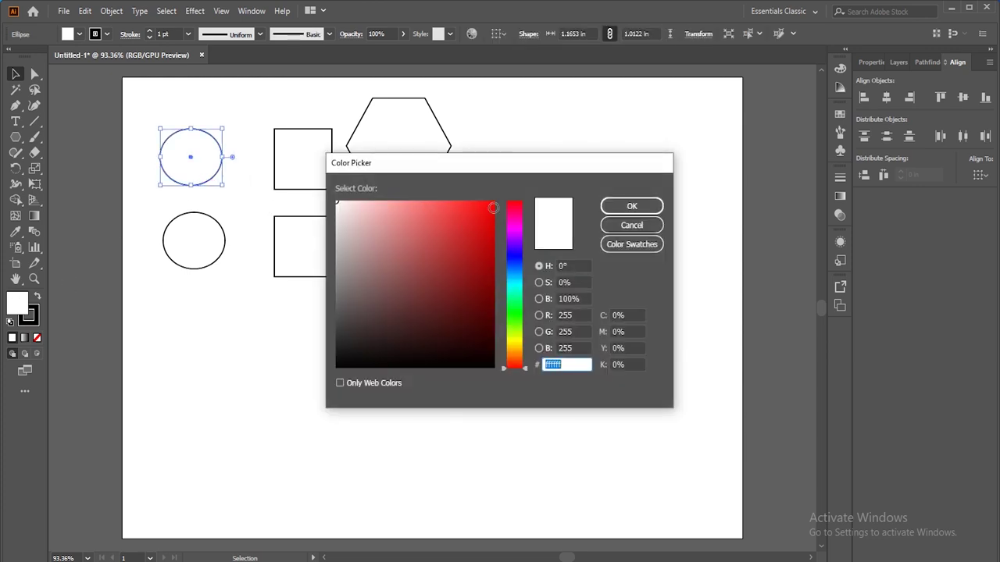
pyautogui.write('ff0000')
pyautogui.click(632, 206)
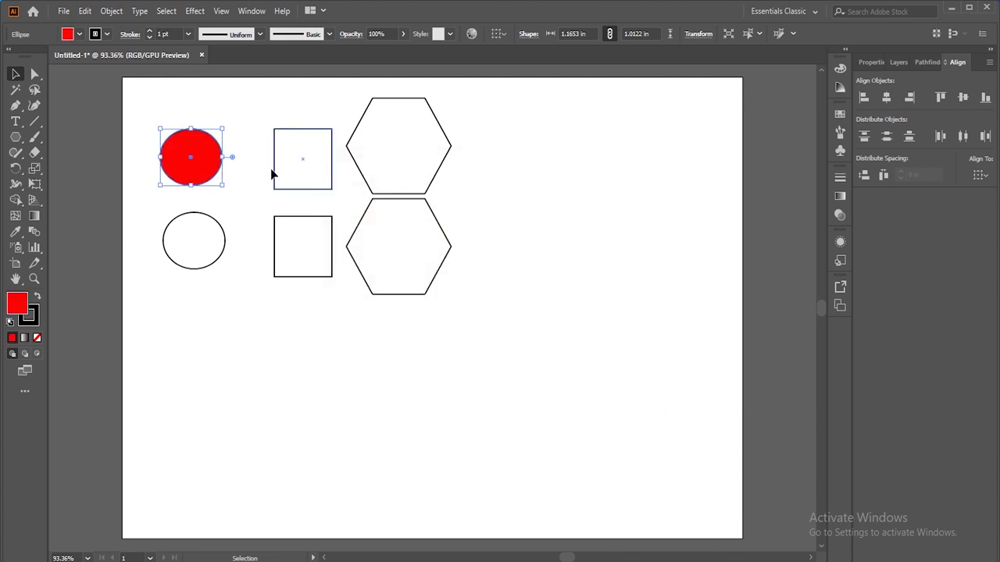
# Fill the lower circle with a fully saturated blue.
pyautogui.click(219, 239)
pyautogui.doubleClick(17, 302)
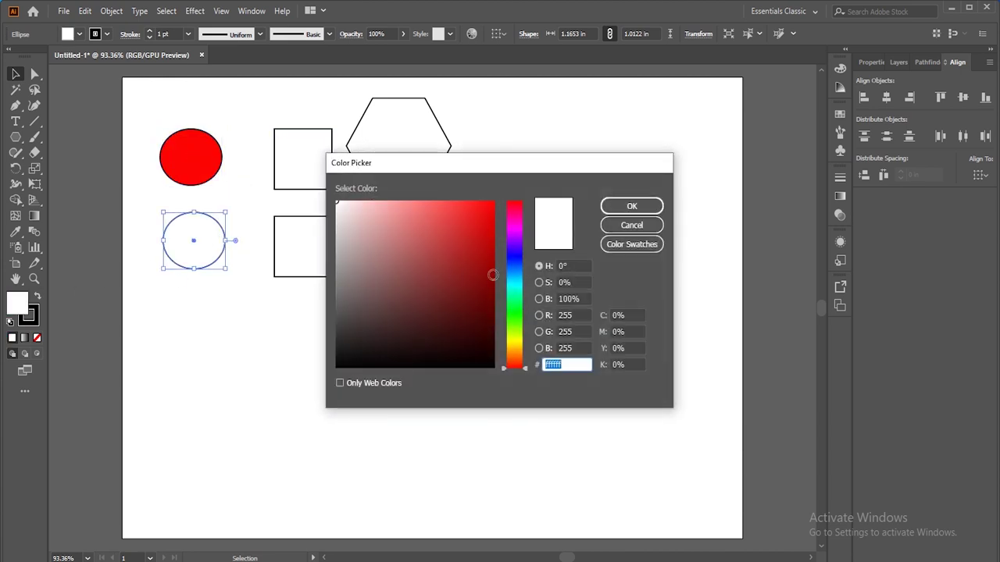
pyautogui.click(514, 261)
pyautogui.click(493, 202)
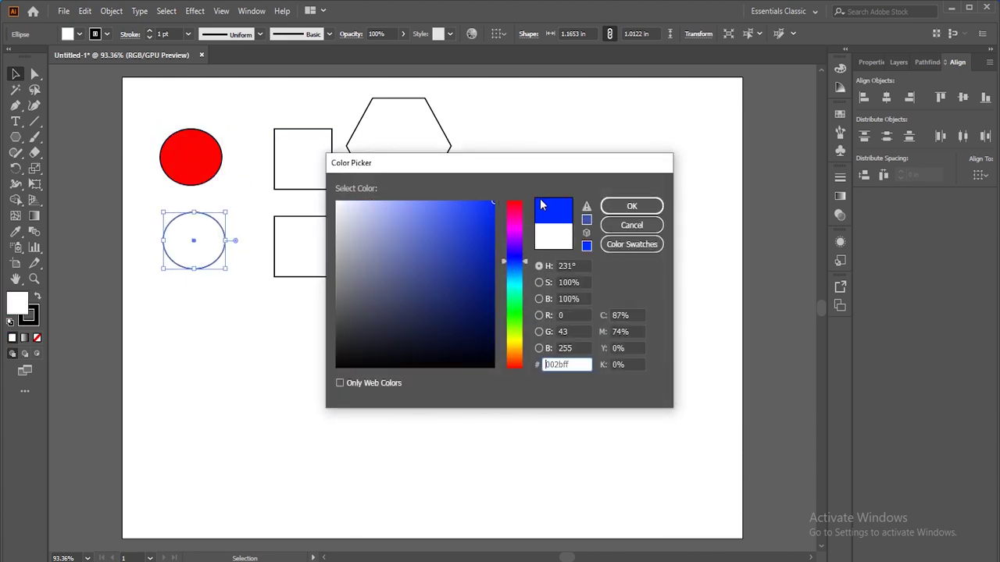
pyautogui.click(624, 210)
pyautogui.click(299, 163)
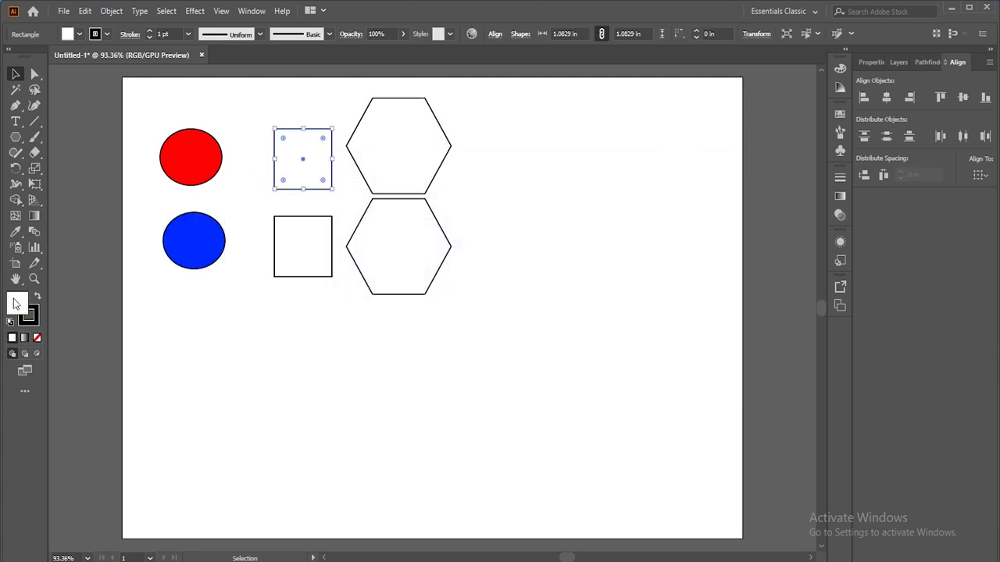
# Give the top square a bright cyan fill.
pyautogui.doubleClick(17, 303)
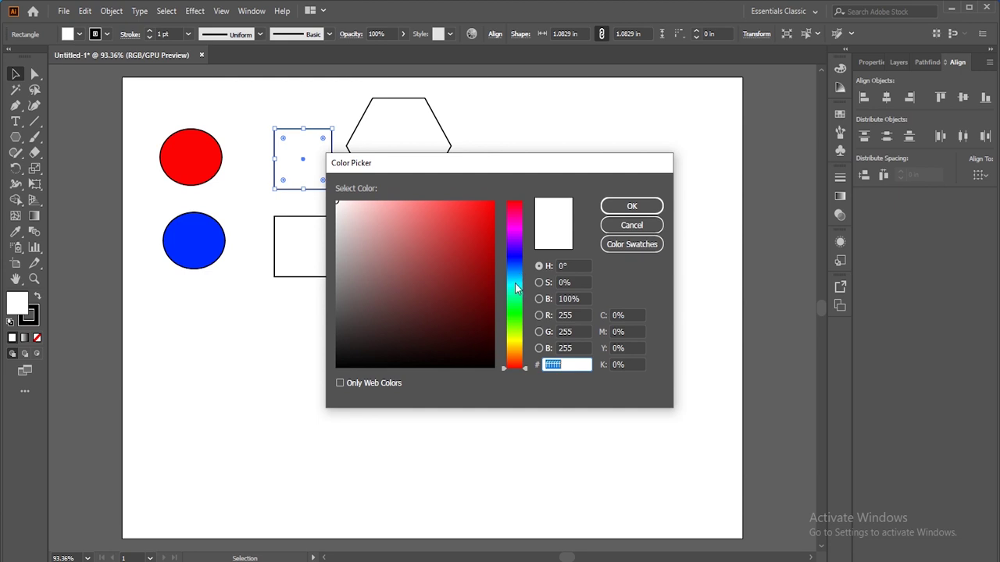
pyautogui.click(516, 285)
pyautogui.moveTo(494, 209); pyautogui.dragTo(496, 203)
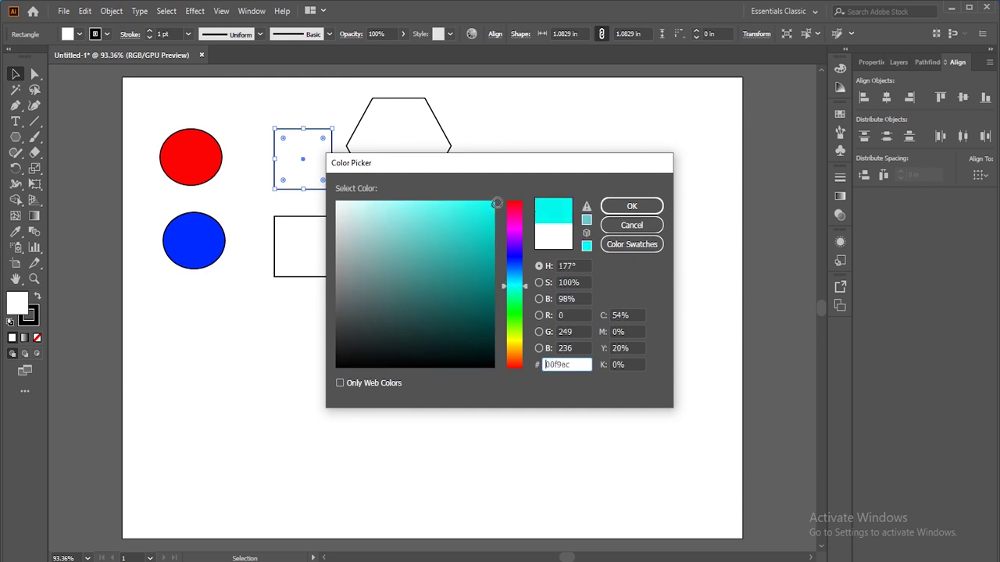
pyautogui.click(649, 205)
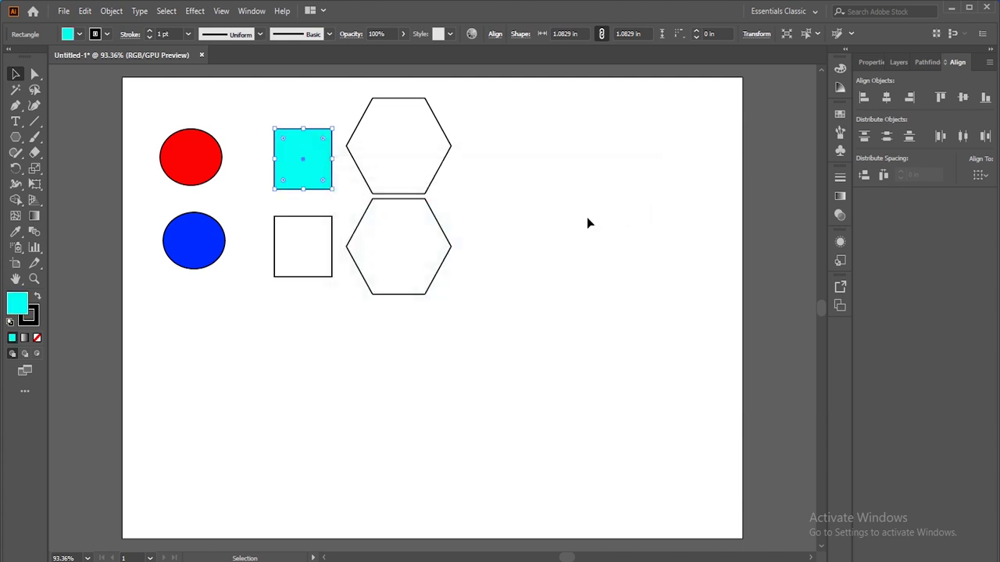
# Undo the cyan on the top square and fill the bottom square bright yellow.
pyautogui.doubleClick(315, 250)
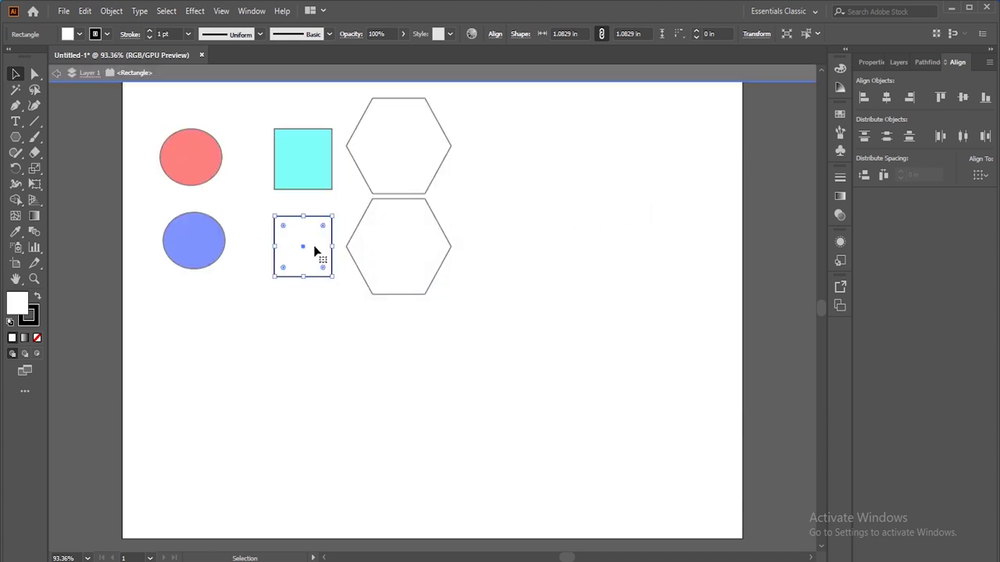
pyautogui.hotkey('ctrl', 'z')
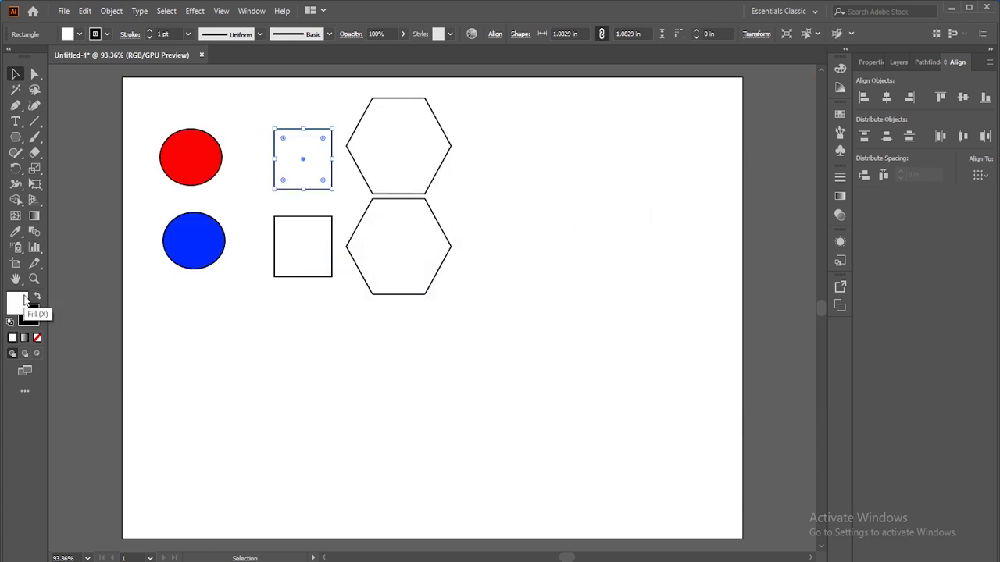
pyautogui.click(285, 269)
pyautogui.doubleClick(17, 303)
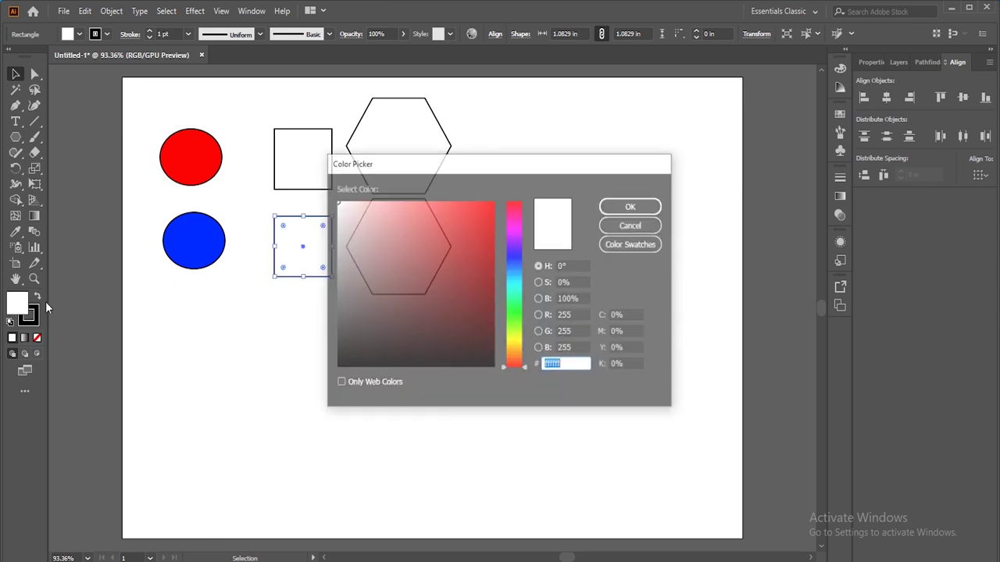
pyautogui.moveTo(522, 361); pyautogui.dragTo(522, 344)
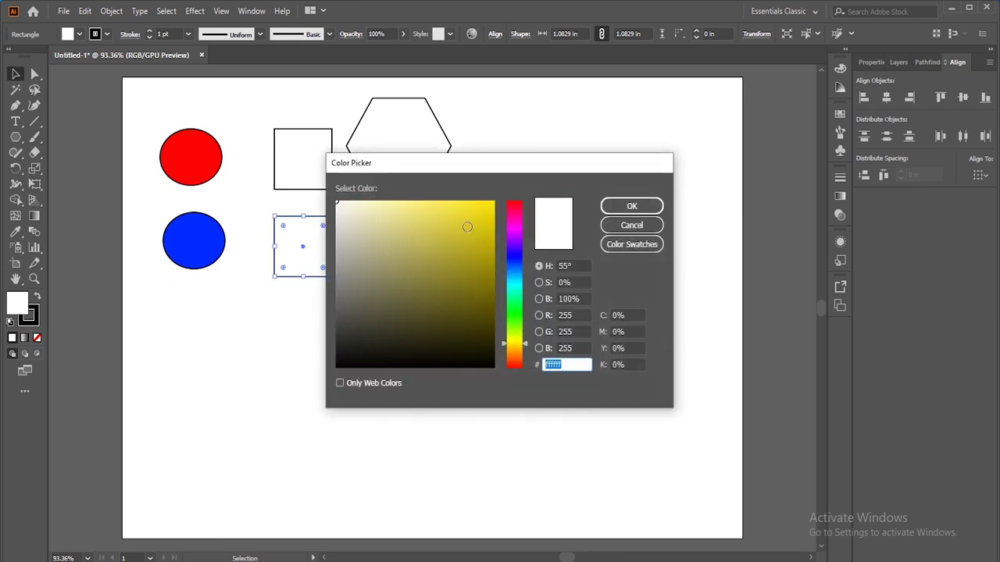
pyautogui.moveTo(466, 226); pyautogui.dragTo(504, 197)
pyautogui.click(632, 207)
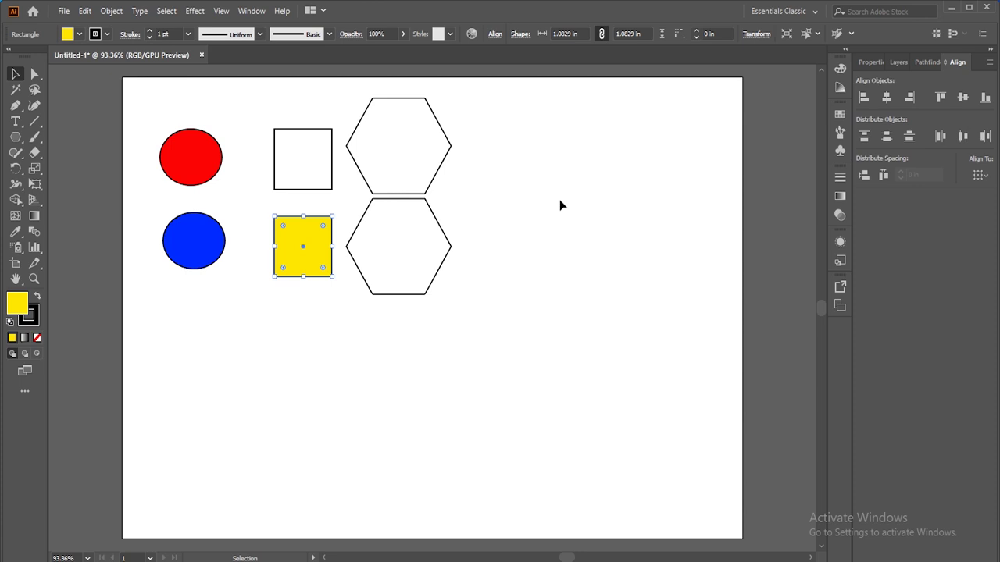
# Fill the top square lime yellow-green (e7ff00).
pyautogui.click(305, 172)
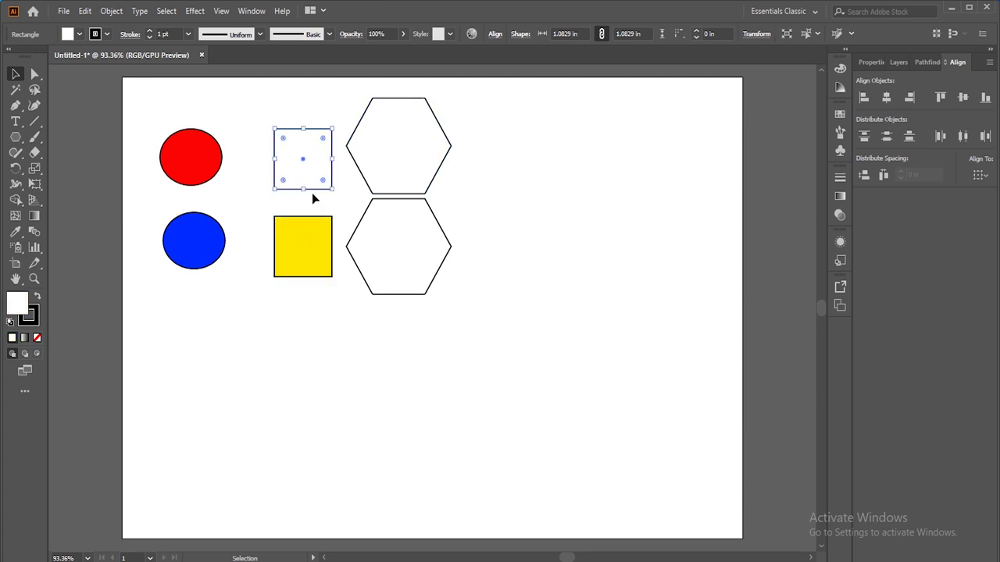
pyautogui.doubleClick(19, 304)
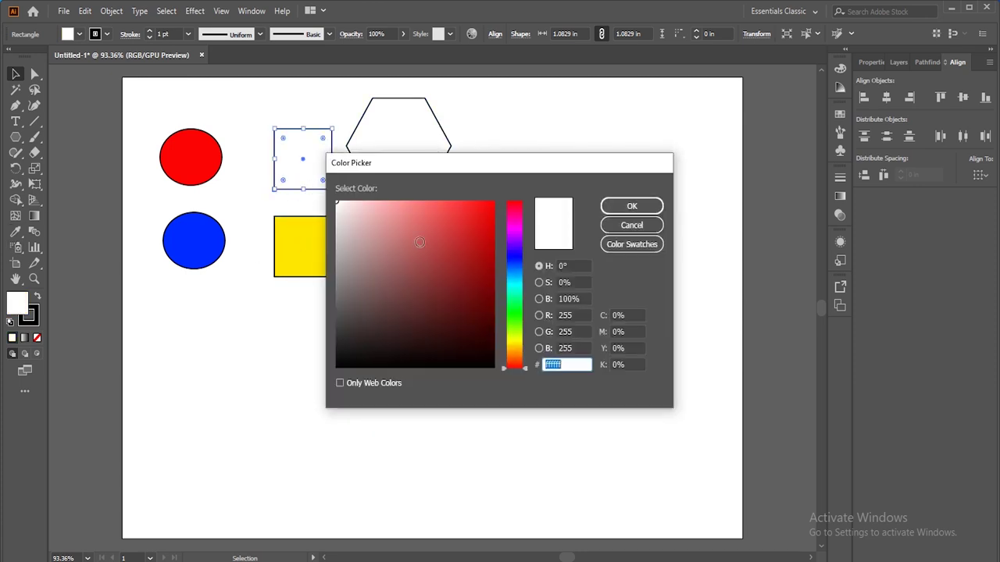
pyautogui.click(515, 341)
pyautogui.click(484, 224)
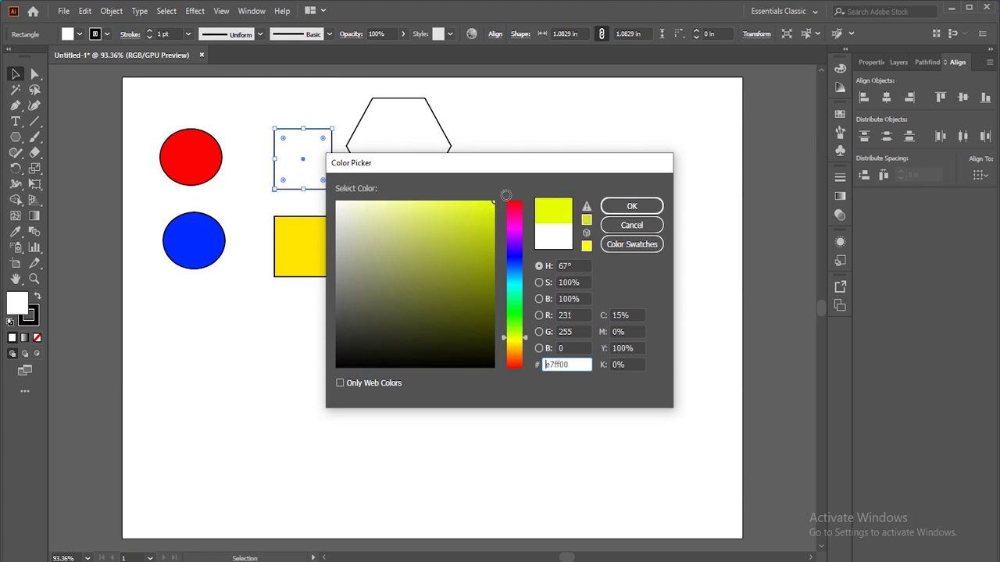
pyautogui.click(632, 206)
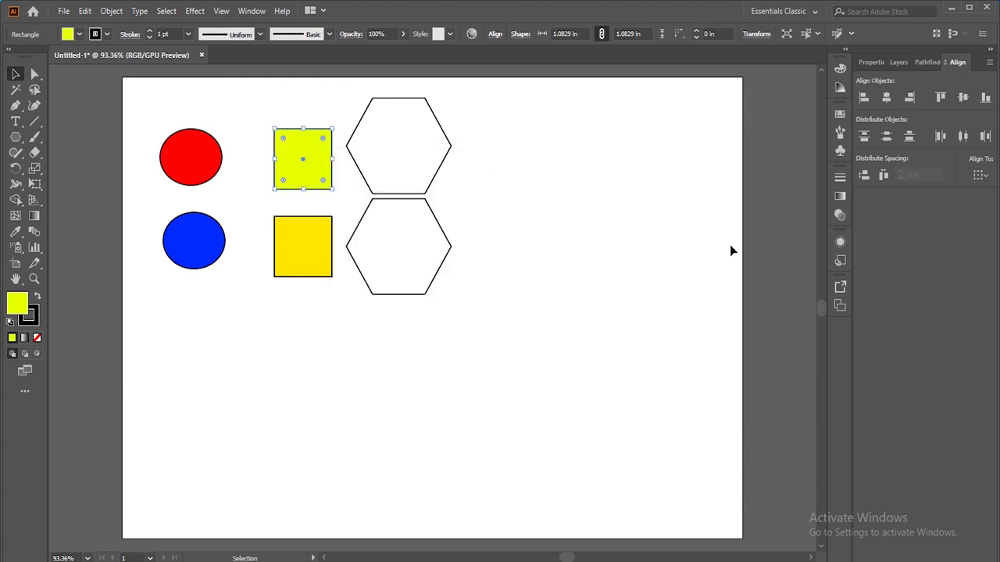
# Fill the top hexagon dark red.
pyautogui.click(419, 194)
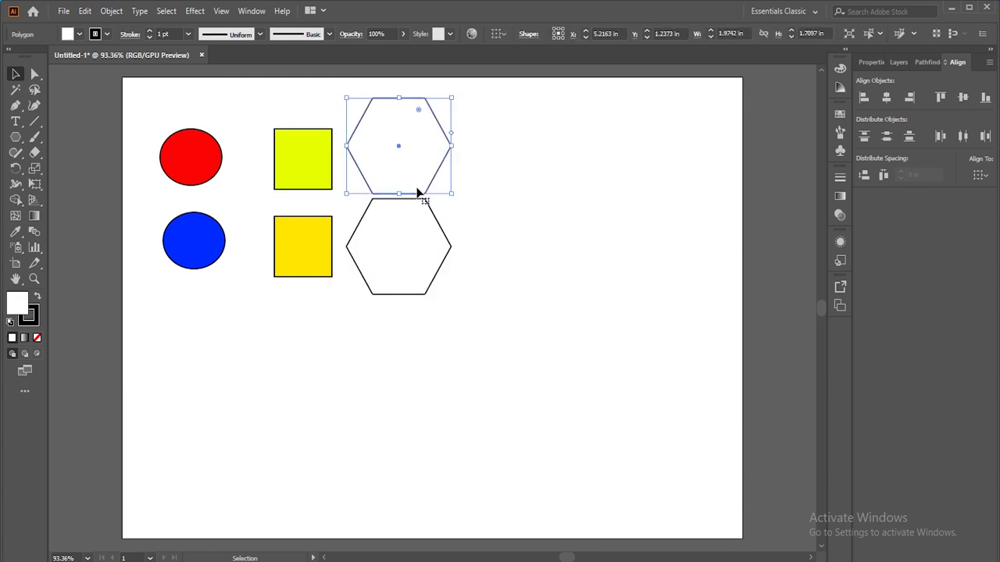
pyautogui.doubleClick(26, 313)
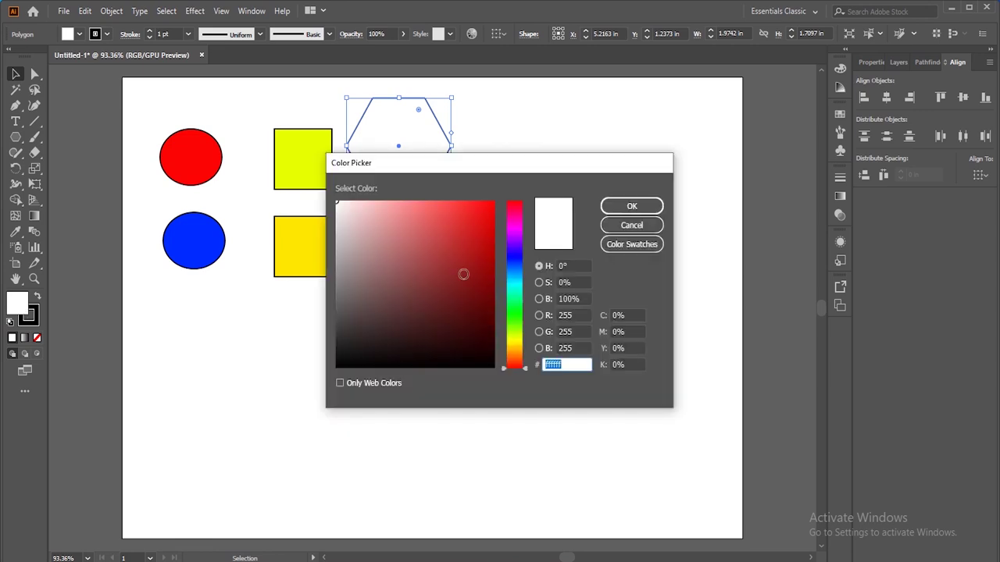
pyautogui.click(481, 303)
pyautogui.click(632, 208)
# Fill the bottom hexagon dark teal (005272), then clear the selection.
pyautogui.click(401, 273)
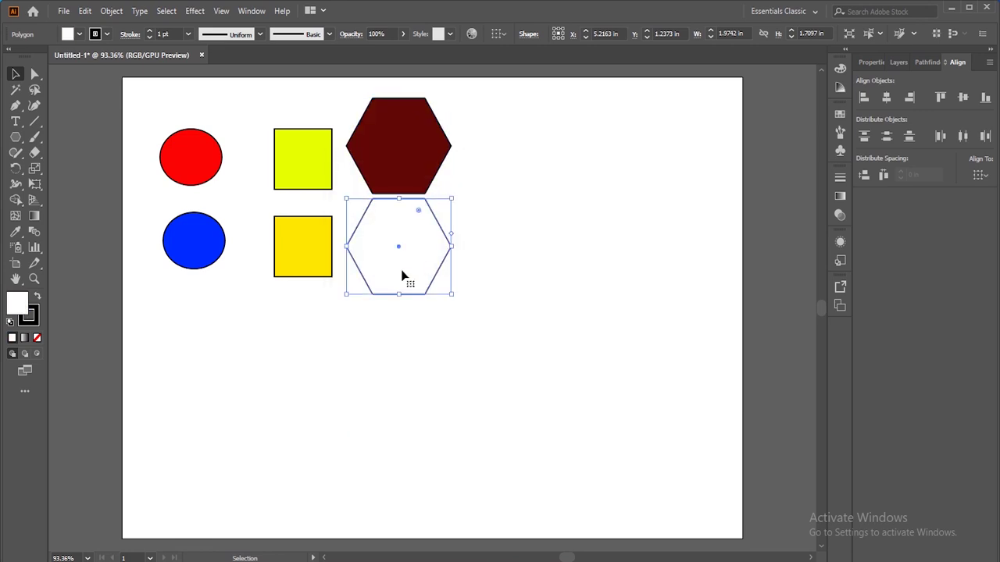
pyautogui.doubleClick(12, 309)
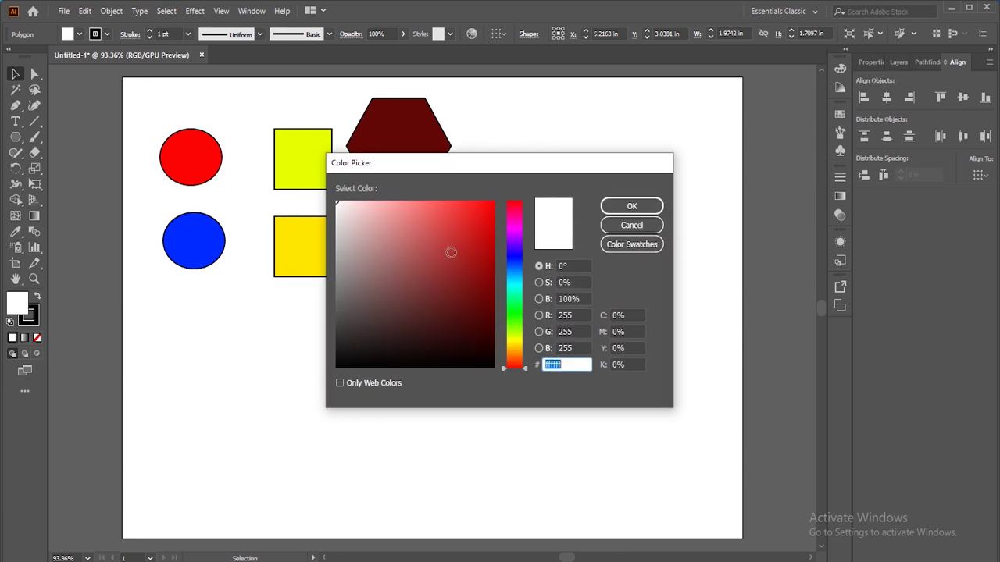
pyautogui.click(519, 276)
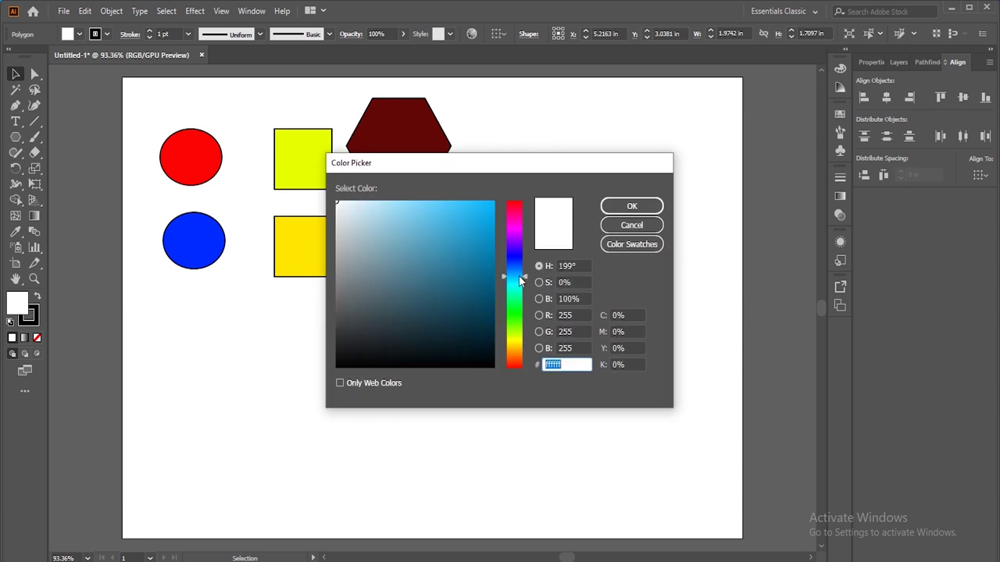
pyautogui.moveTo(390, 223); pyautogui.dragTo(494, 317)
pyautogui.click(490, 291)
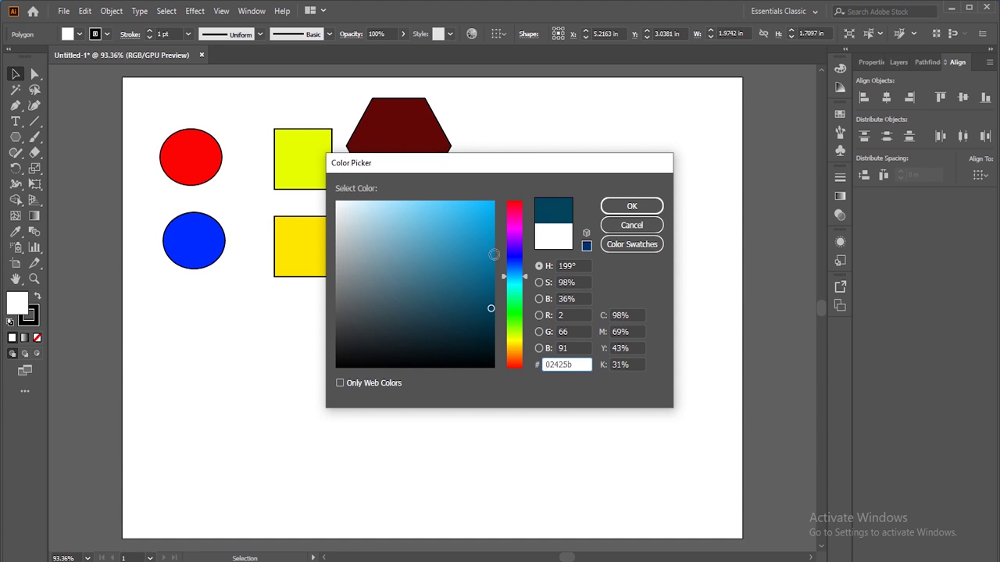
pyautogui.click(491, 226)
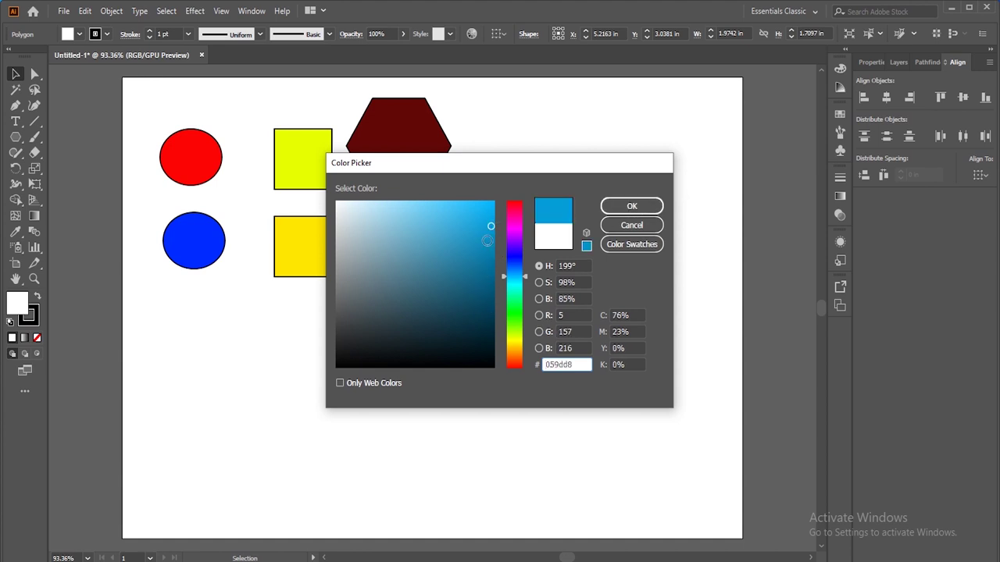
pyautogui.click(494, 243)
pyautogui.moveTo(494, 243)
pyautogui.mouseDown()
pyautogui.moveTo(427, 281)
pyautogui.moveTo(504, 271)
pyautogui.moveTo(503, 254)
pyautogui.moveTo(502, 291)
pyautogui.mouseUp()
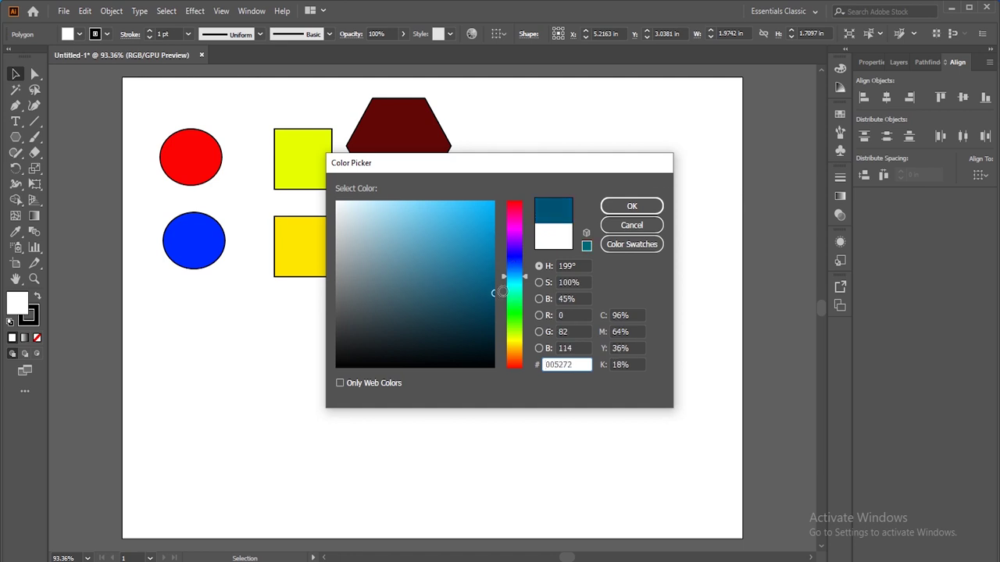
pyautogui.click(632, 207)
pyautogui.click(588, 245)
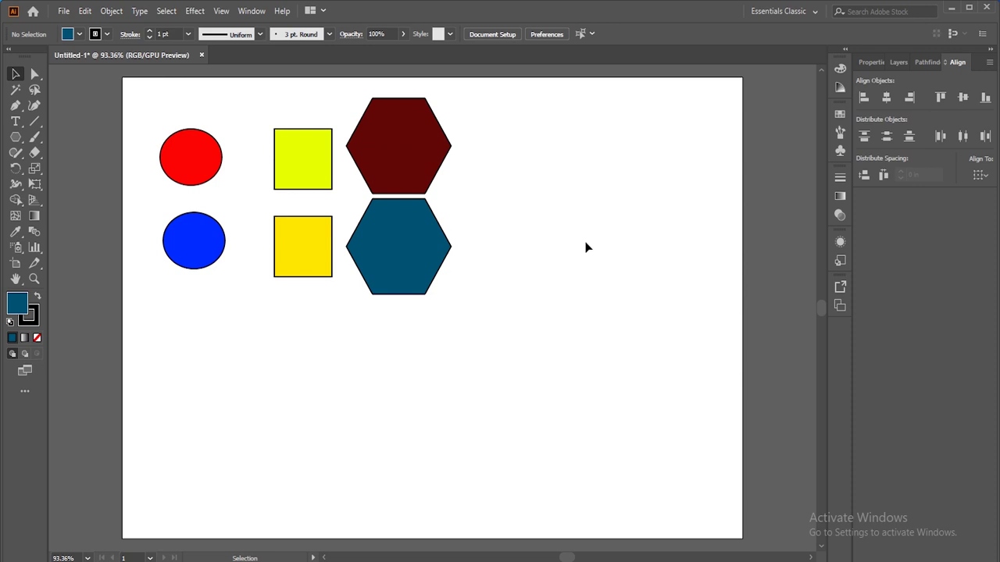
# With the Magic Wand, select by colour the red circle, both yellow squares, then the blue circle.
pyautogui.click(14, 92)
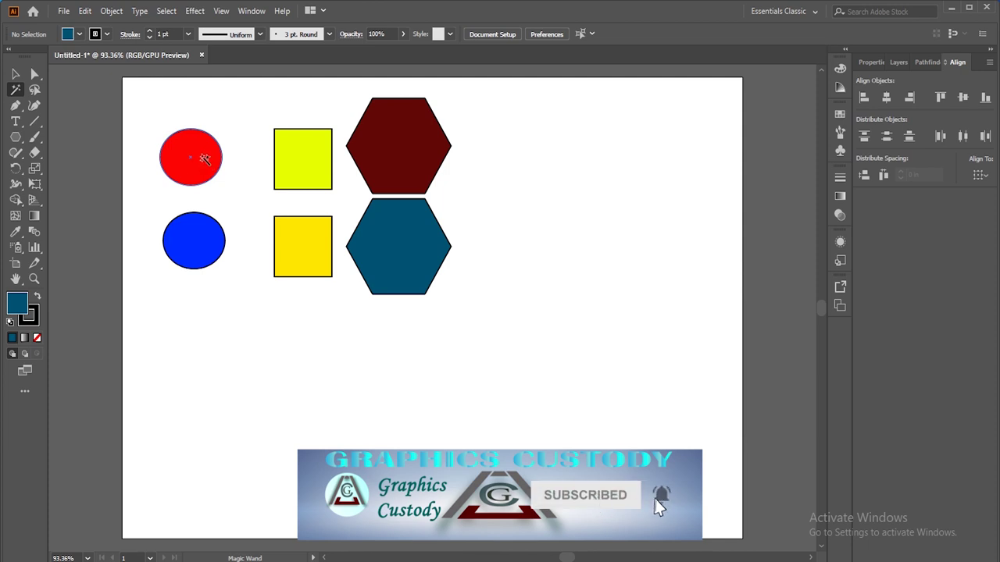
pyautogui.click(205, 160)
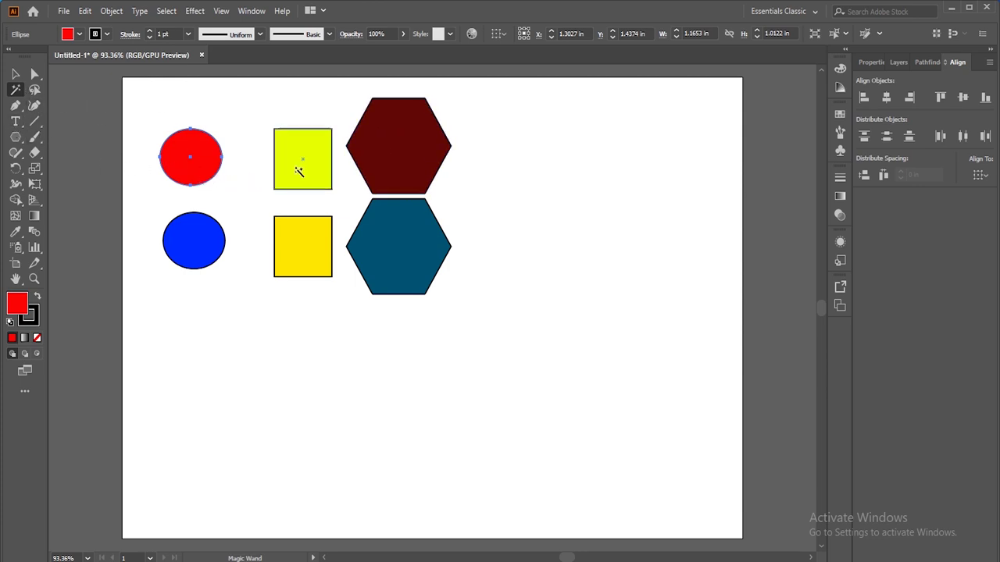
pyautogui.click(298, 172)
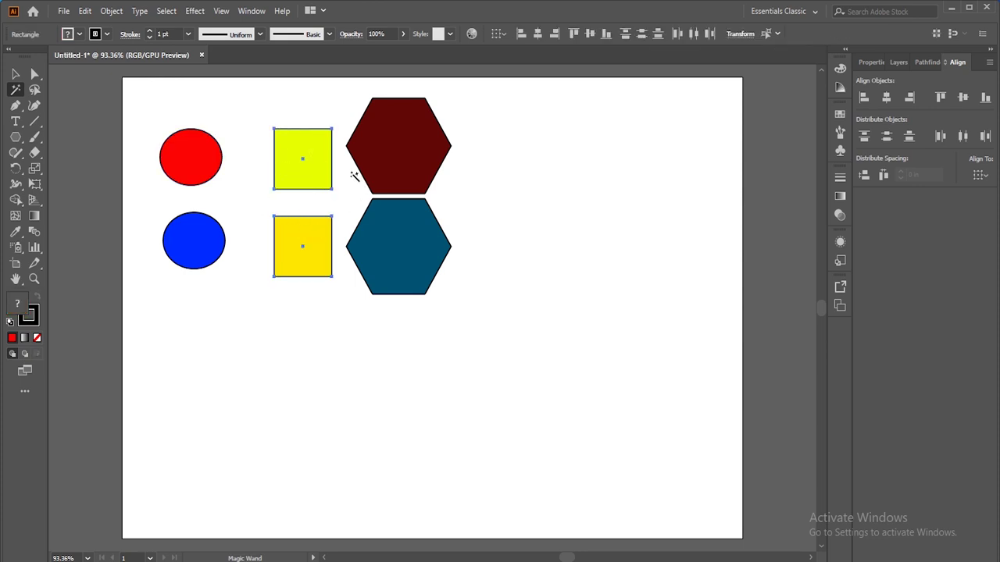
pyautogui.click(202, 246)
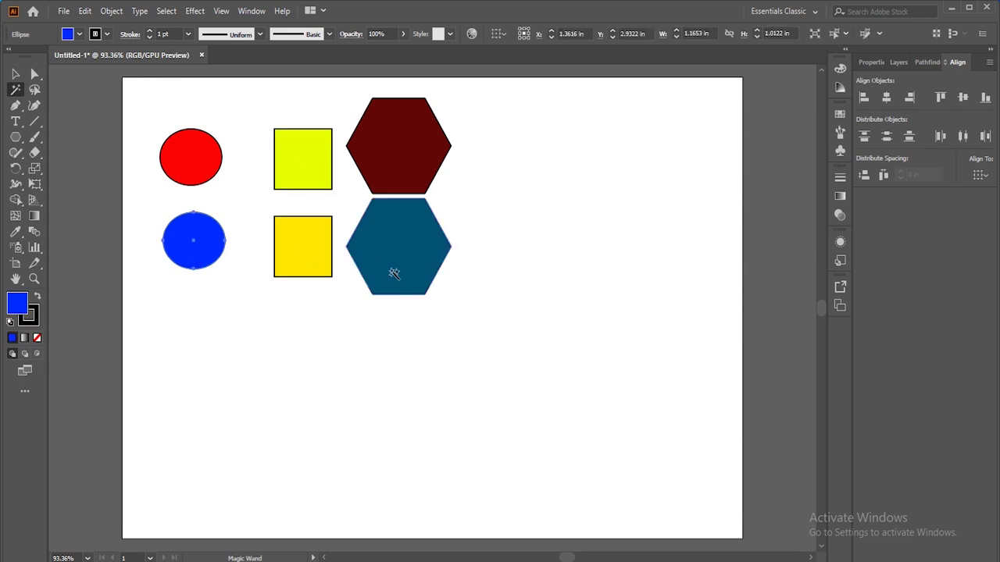
# Magic-wand the dark red hexagon, then switch to the Lasso tool.
pyautogui.click(400, 155)
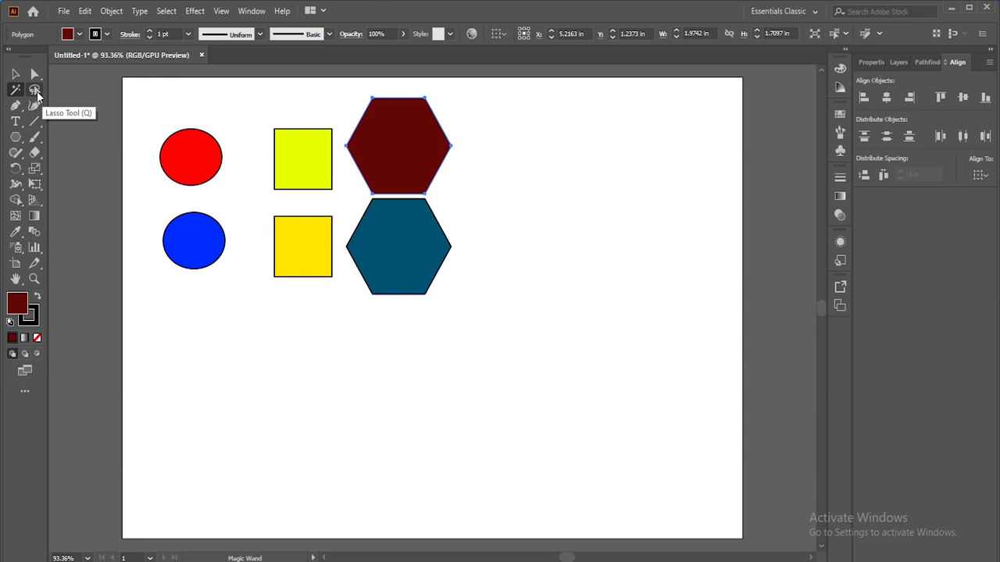
pyautogui.click(35, 91)
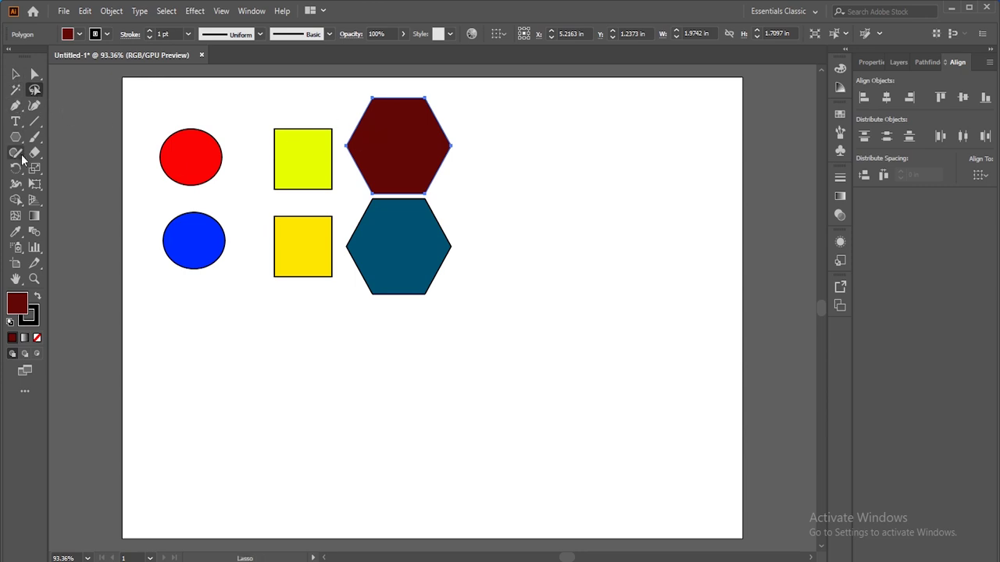
# Draw an unfilled rounded rectangle below the shapes.
pyautogui.moveTo(15, 137); pyautogui.dragTo(59, 152)
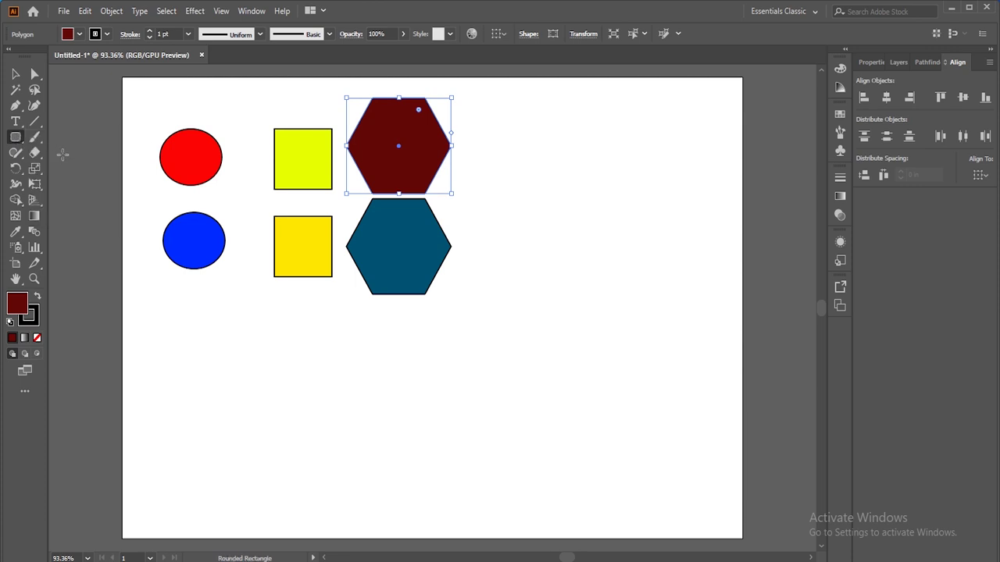
pyautogui.moveTo(204, 340); pyautogui.dragTo(423, 448)
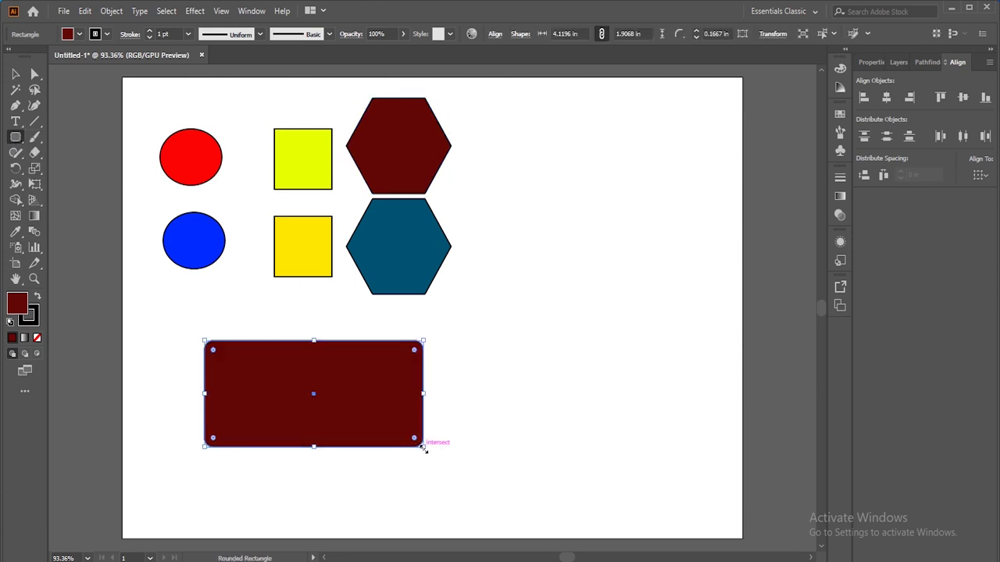
pyautogui.click(37, 337)
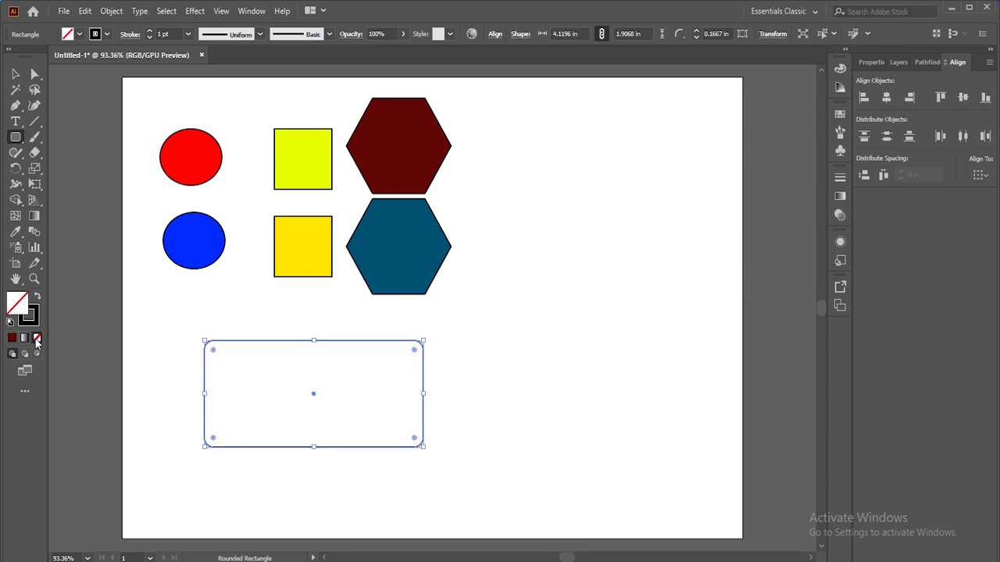
# Marquee-select all six shapes, scale them down, and reselect the shrunken group.
pyautogui.press('v')
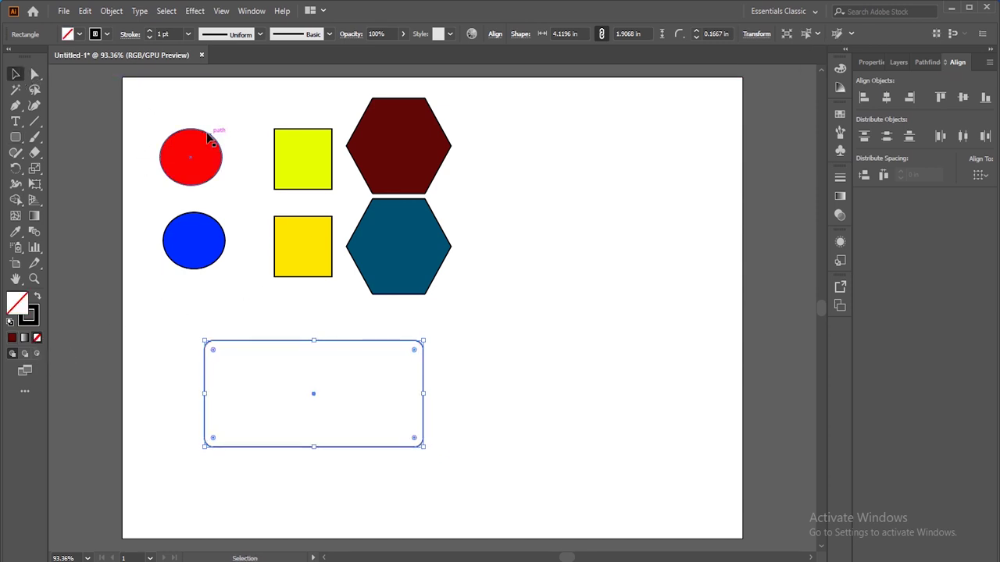
pyautogui.moveTo(159, 107); pyautogui.dragTo(543, 286)
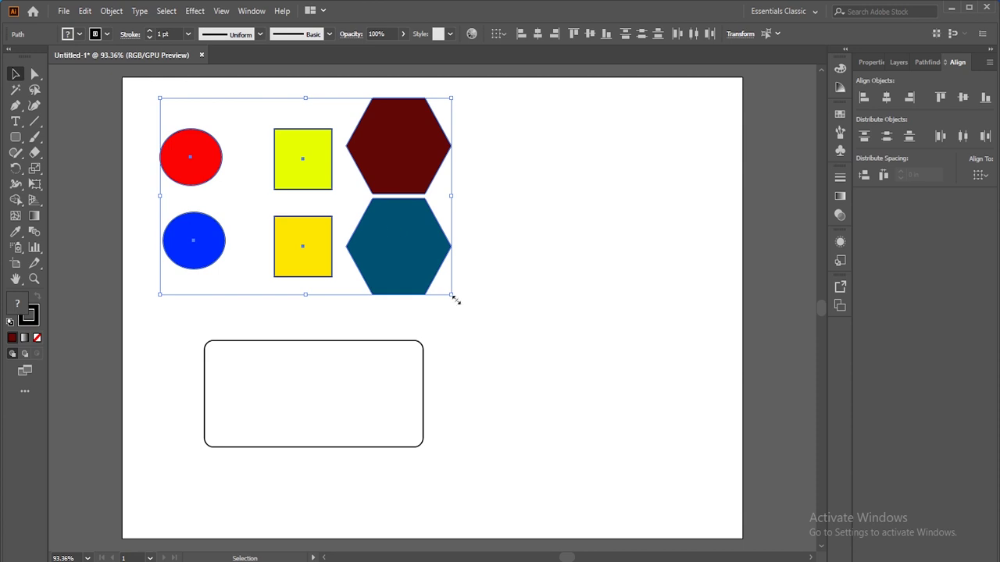
pyautogui.moveTo(451, 295)
pyautogui.mouseDown()
pyautogui.moveTo(360, 237)
pyautogui.moveTo(331, 345)
pyautogui.moveTo(340, 418)
pyautogui.mouseUp()
pyautogui.click(540, 372)
pyautogui.moveTo(164, 299)
pyautogui.mouseDown()
pyautogui.moveTo(339, 450)
pyautogui.moveTo(515, 482)
pyautogui.moveTo(359, 325)
pyautogui.moveTo(349, 185)
pyautogui.mouseUp()
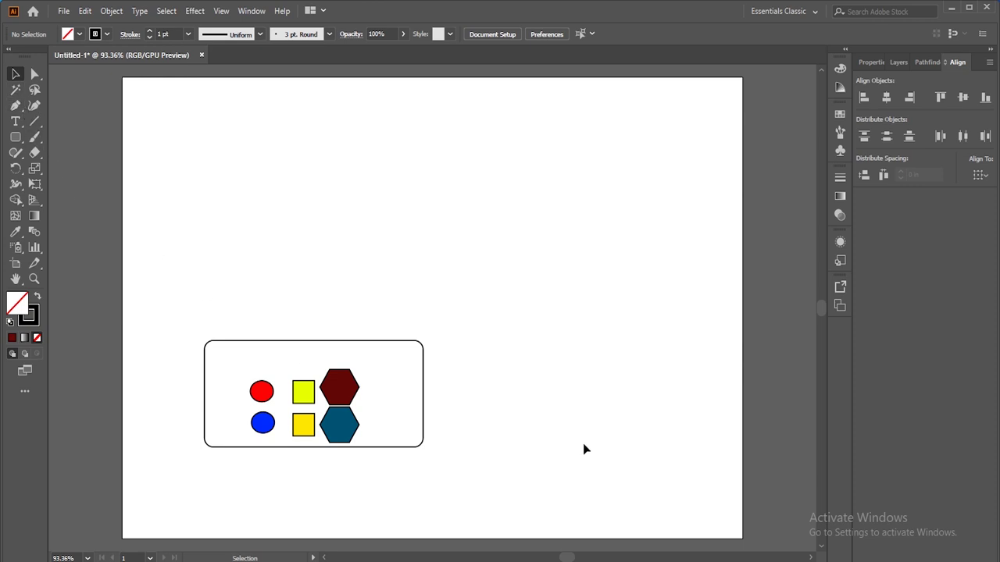
pyautogui.click(34, 91)
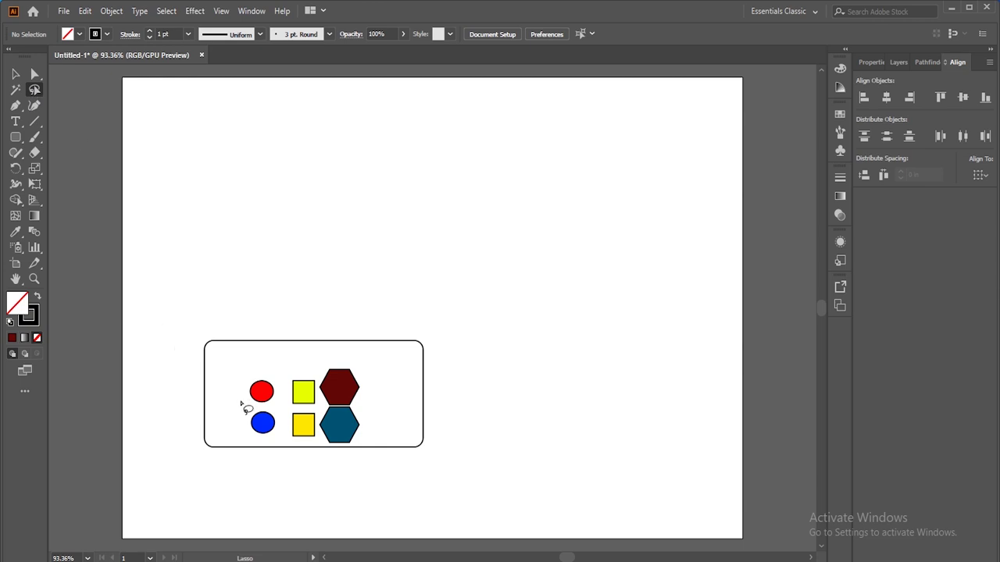
pyautogui.moveTo(243, 396)
pyautogui.mouseDown()
pyautogui.moveTo(277, 386)
pyautogui.moveTo(249, 435)
pyautogui.mouseUp()
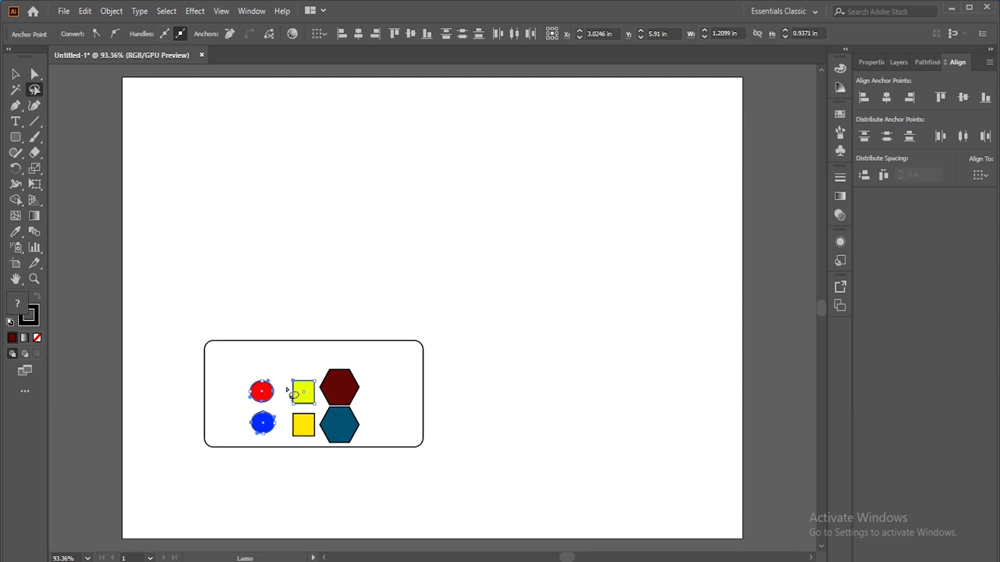
pyautogui.hotkey('ctrl', '+')
pyautogui.hotkey('ctrl', '+')
pyautogui.hotkey('ctrl', '+')
pyautogui.hotkey('ctrl', '+')
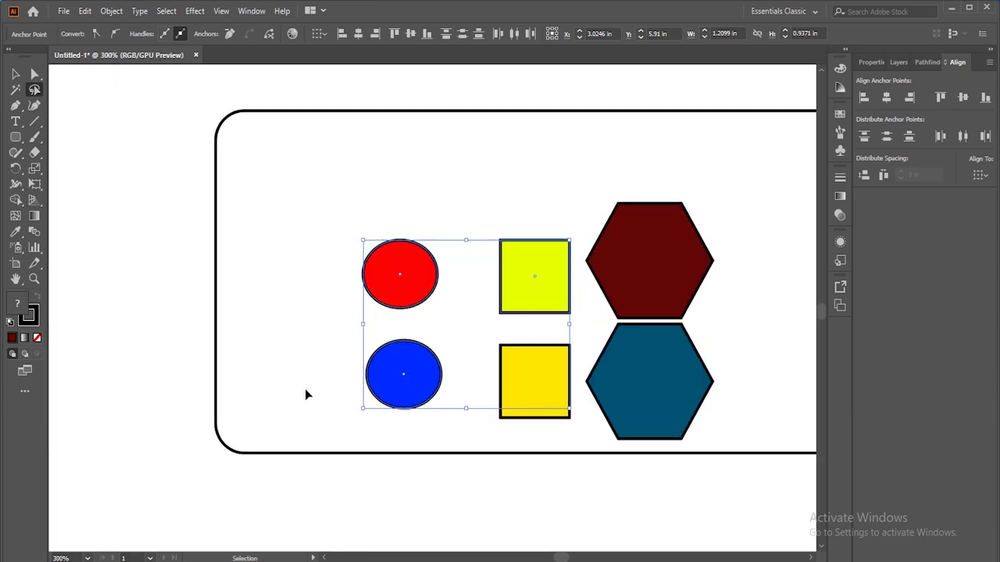
pyautogui.hotkey('ctrl', '+')
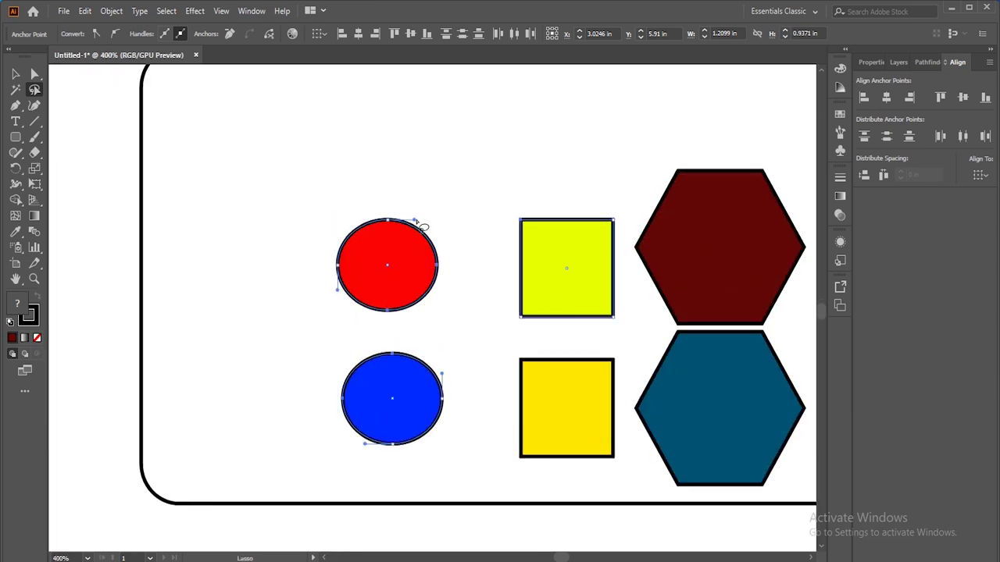
pyautogui.hotkey('ctrl', '-')
pyautogui.hotkey('ctrl', '-')
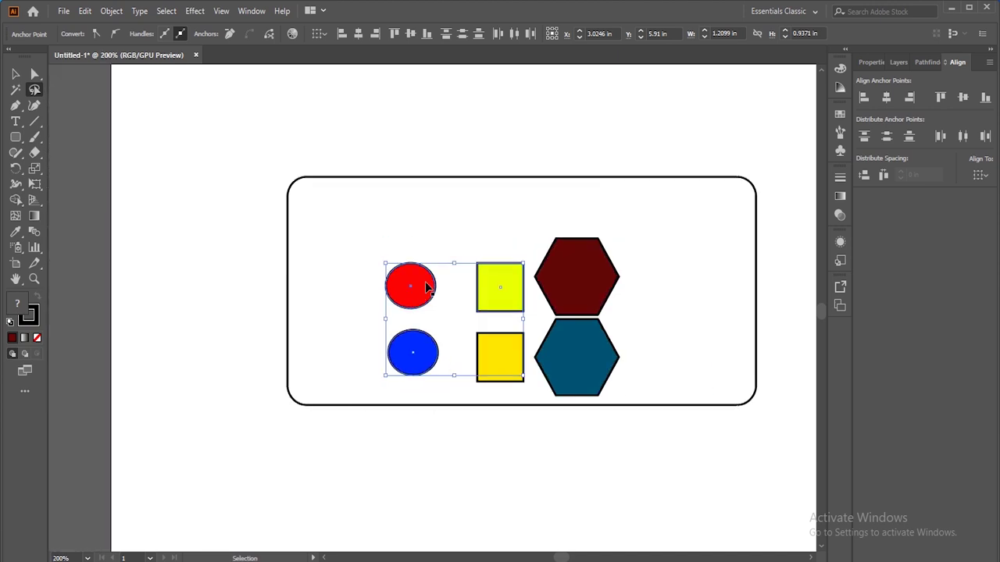
pyautogui.hotkey('ctrl', '-')
pyautogui.press('v')
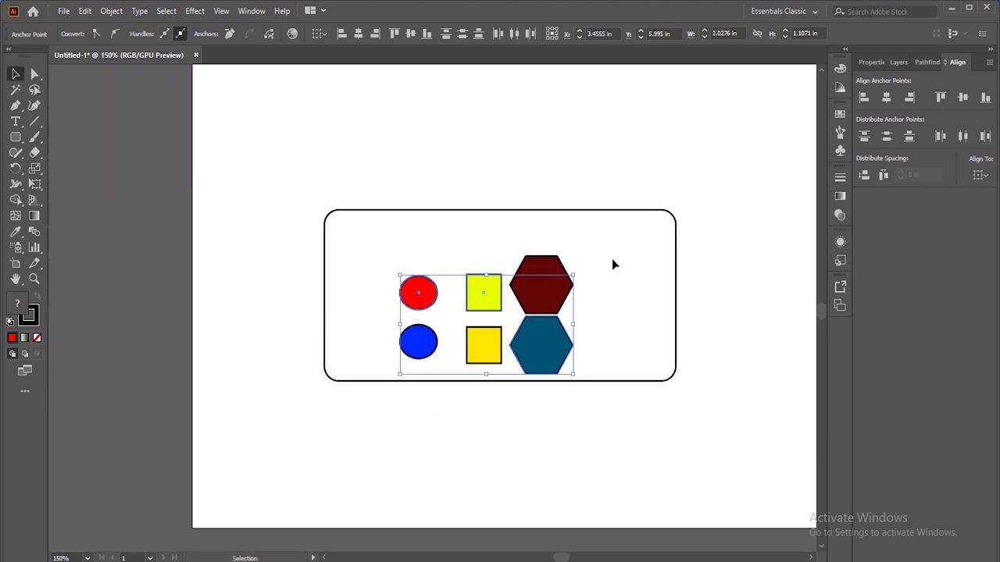
pyautogui.press('a')
pyautogui.hotkey('ctrl', '-')
pyautogui.hotkey('ctrl', '-')
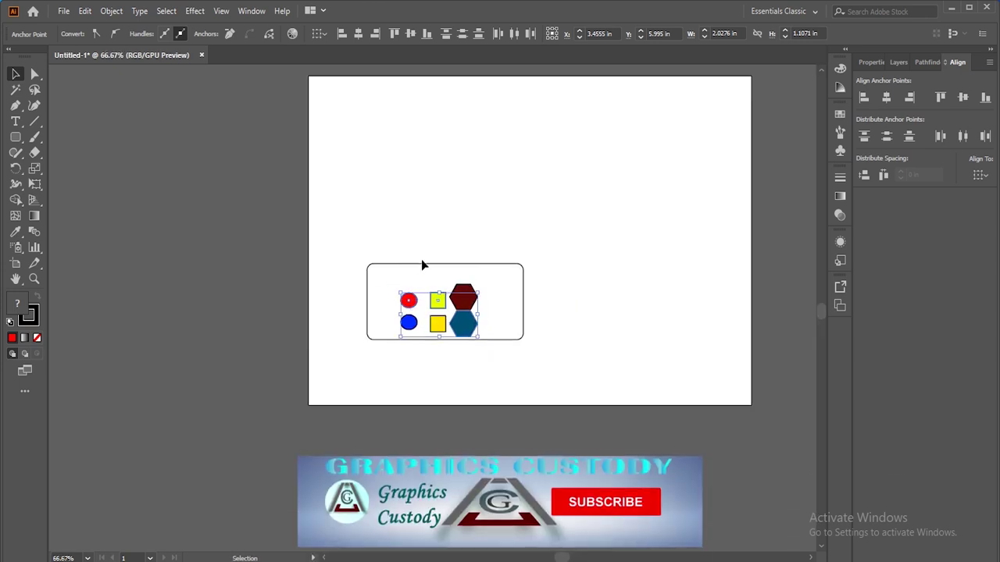
pyautogui.press('v')
pyautogui.hotkey('ctrl', '+')
pyautogui.hotkey('ctrl', '+')
pyautogui.hotkey('ctrl', '+')
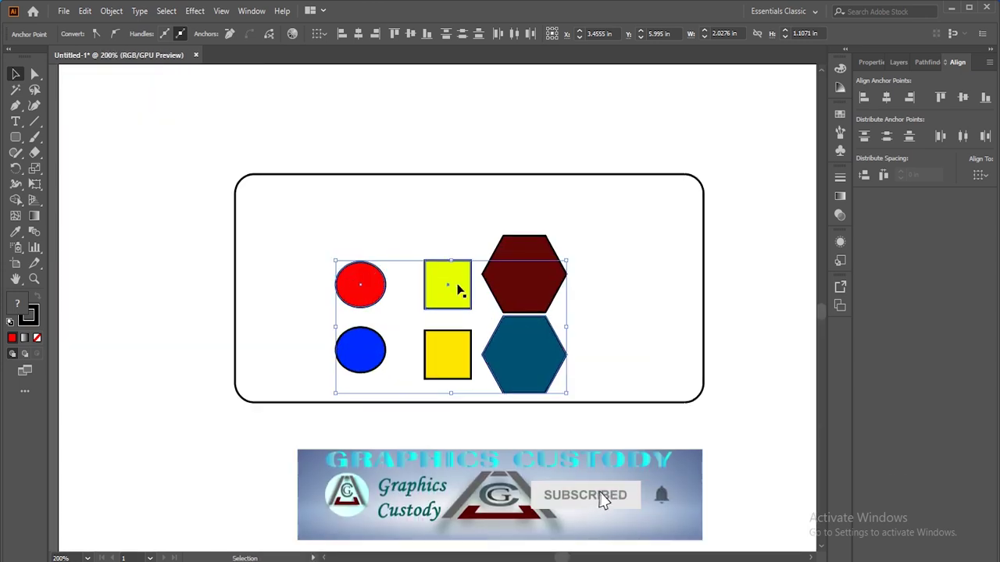
pyautogui.press('a')
pyautogui.hotkey('ctrl', '-')
pyautogui.press('v')
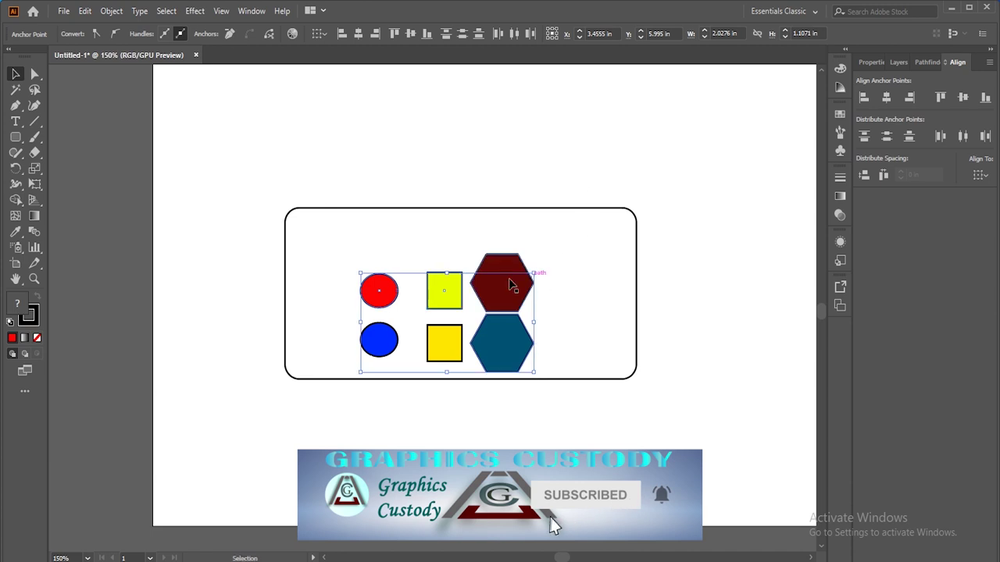
# Move the red circle, dark red hexagon and blue hexagon up out of the rectangle.
pyautogui.click(429, 234)
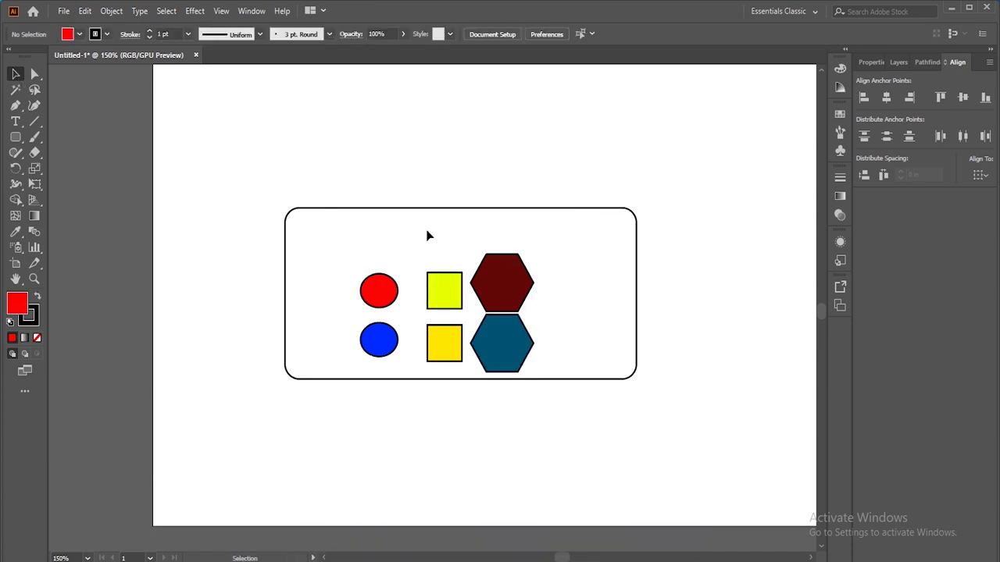
pyautogui.moveTo(378, 291); pyautogui.dragTo(383, 112)
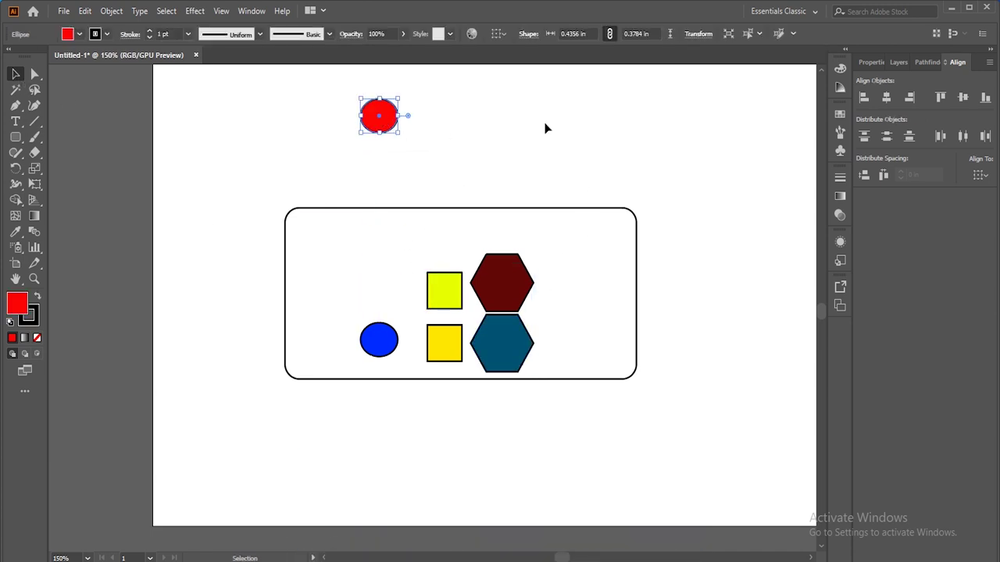
pyautogui.moveTo(627, 107); pyautogui.dragTo(617, 226)
pyautogui.moveTo(494, 428); pyautogui.dragTo(553, 165)
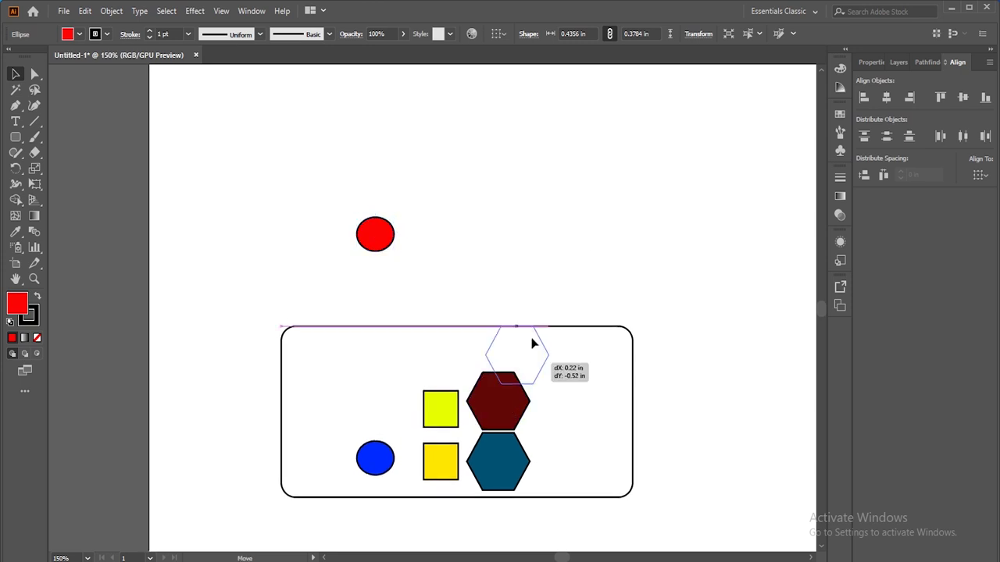
pyautogui.moveTo(504, 449)
pyautogui.mouseDown()
pyautogui.moveTo(312, 144)
pyautogui.moveTo(270, 116)
pyautogui.mouseUp()
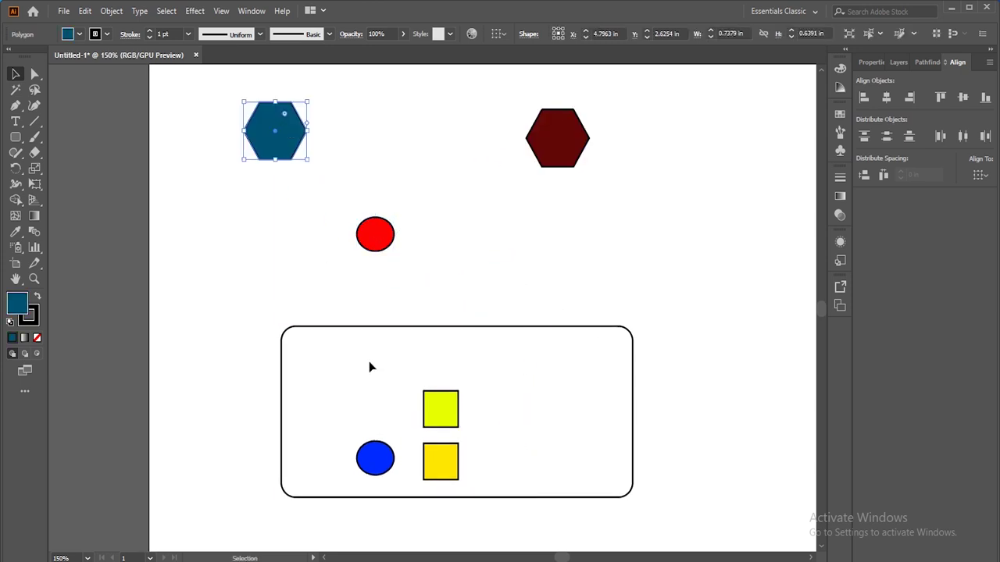
pyautogui.click(331, 225)
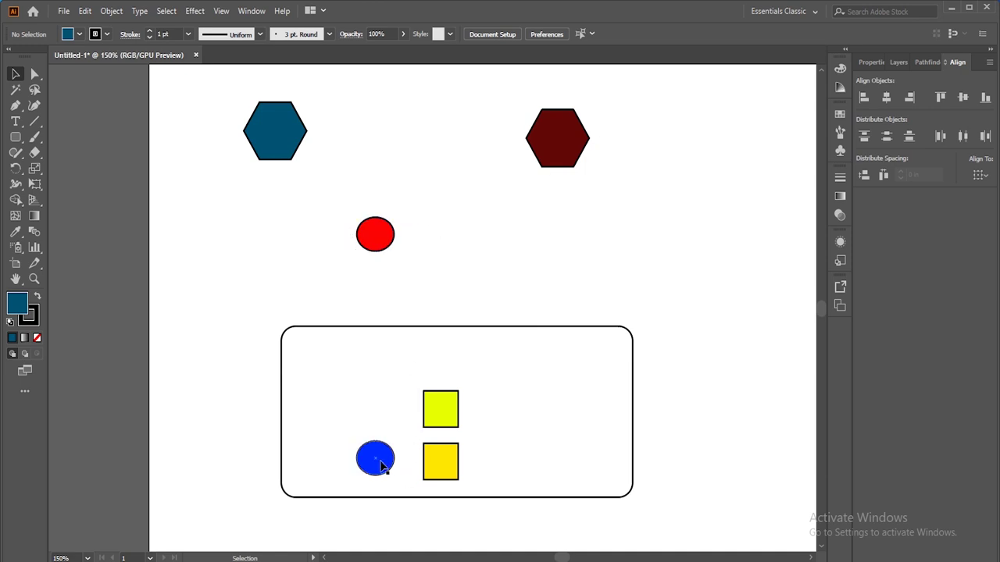
# Move the blue circle, lime and yellow squares up, then lasso the blue hexagon and yellow square.
pyautogui.moveTo(384, 464); pyautogui.dragTo(590, 256)
pyautogui.moveTo(447, 425); pyautogui.dragTo(465, 213)
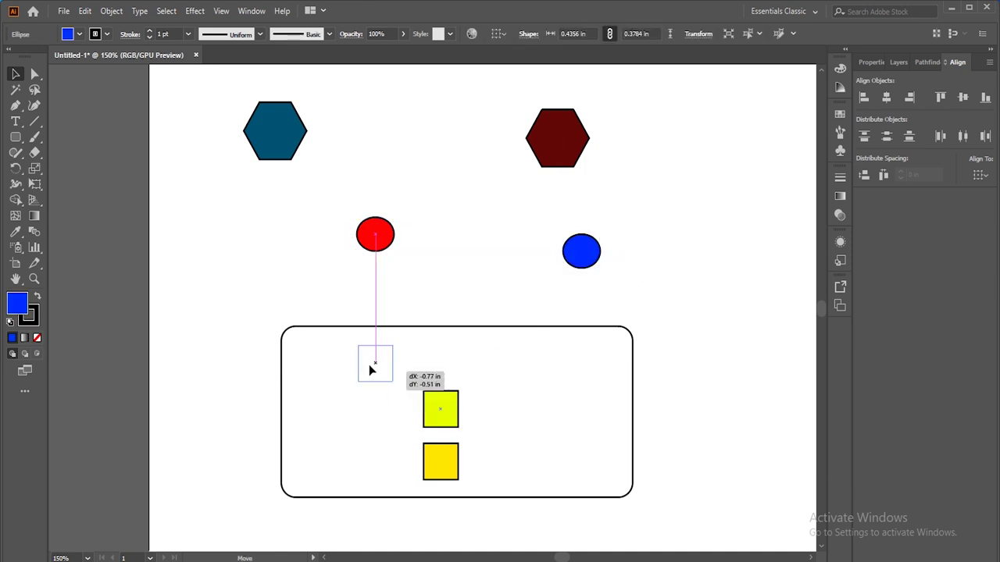
pyautogui.moveTo(441, 461)
pyautogui.mouseDown()
pyautogui.moveTo(347, 383)
pyautogui.moveTo(268, 292)
pyautogui.mouseUp()
pyautogui.click(346, 274)
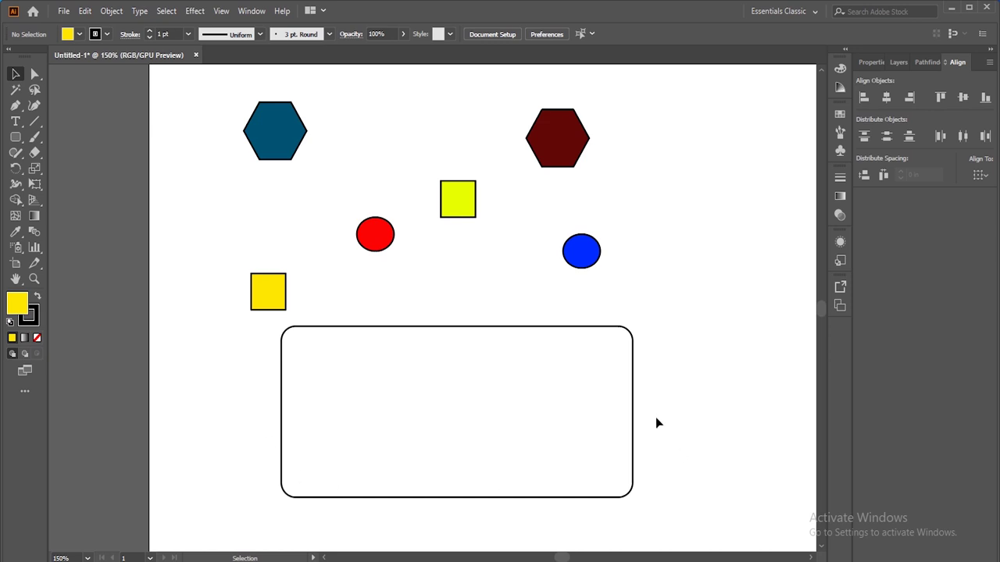
pyautogui.click(34, 90)
pyautogui.moveTo(208, 154); pyautogui.dragTo(268, 315)
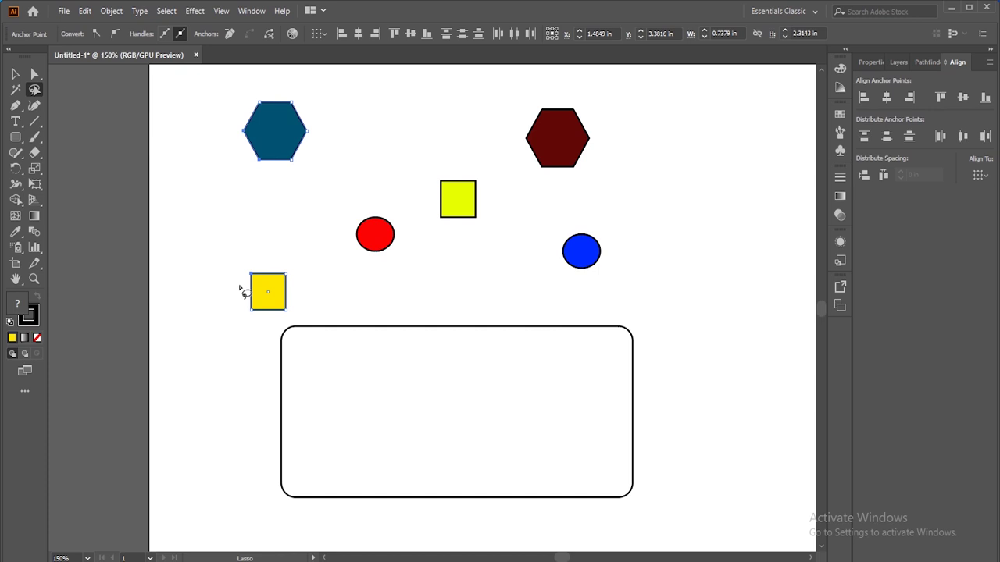
# Test-move the lassoed hexagon and square together, then clear the selection.
pyautogui.click(16, 74)
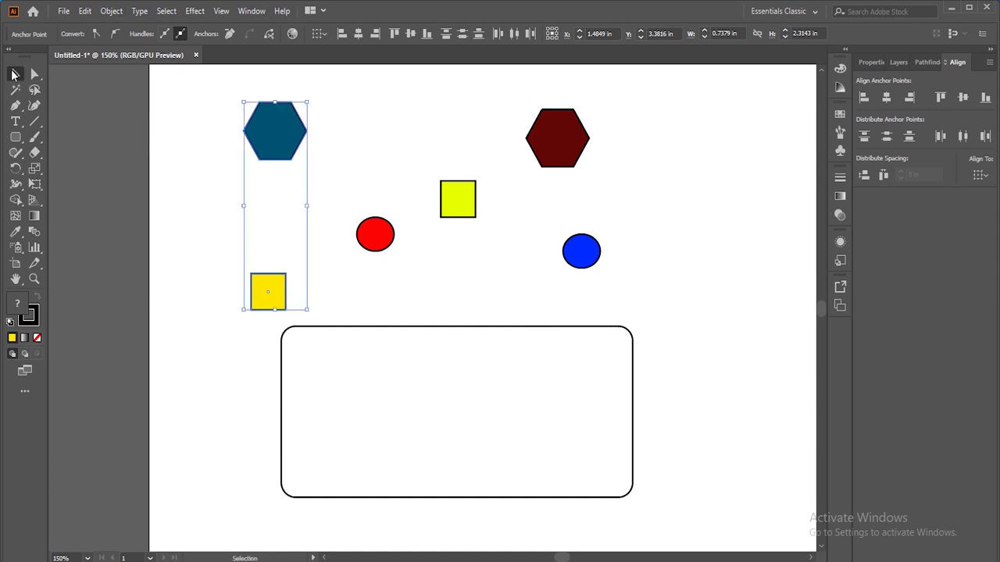
pyautogui.moveTo(252, 142); pyautogui.dragTo(272, 149)
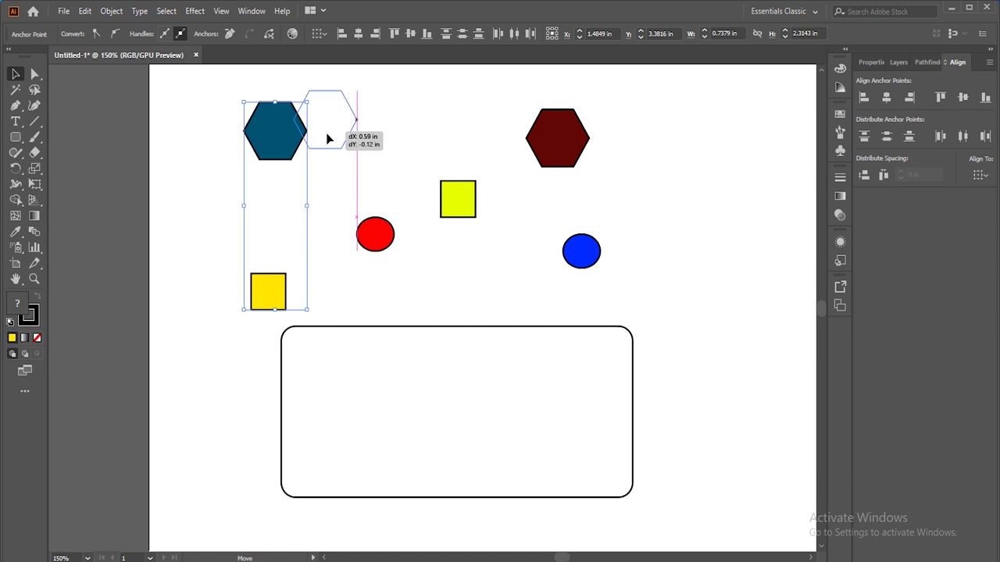
pyautogui.click(271, 148)
pyautogui.click(165, 142)
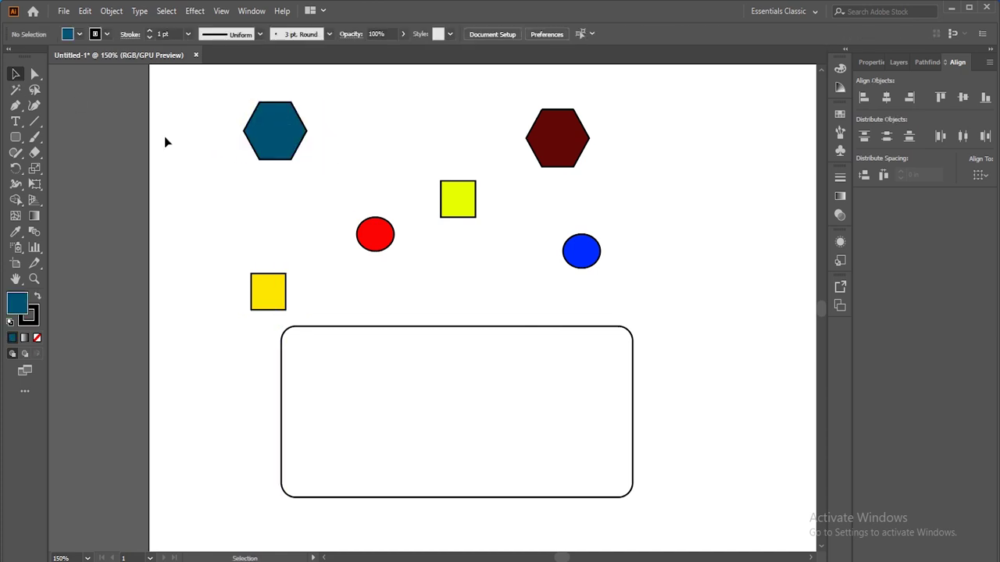
pyautogui.click(34, 91)
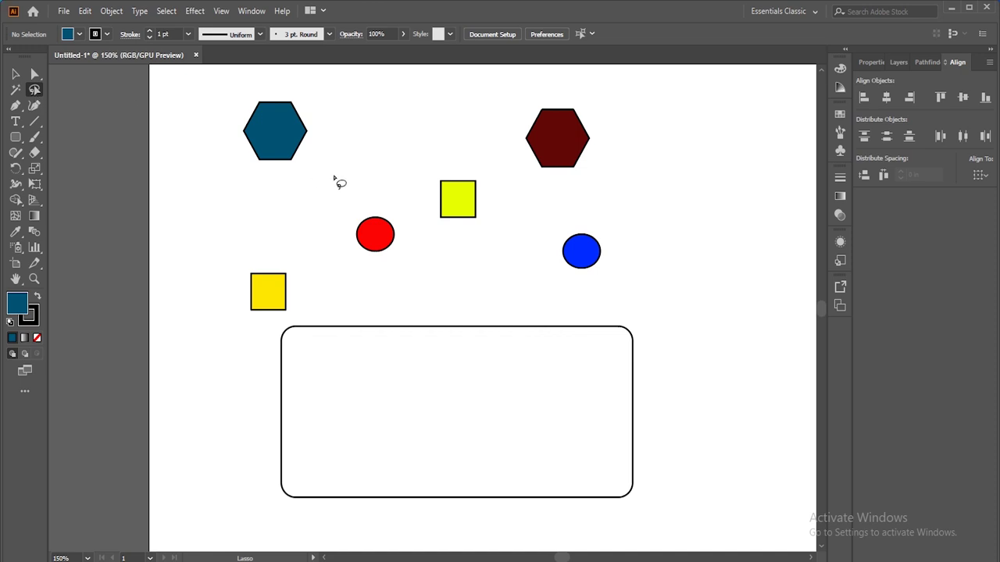
# Lasso the blue hexagon and yellow square again and shift the pair further left.
pyautogui.moveTo(224, 118)
pyautogui.mouseDown()
pyautogui.moveTo(266, 200)
pyautogui.moveTo(266, 191)
pyautogui.mouseUp()
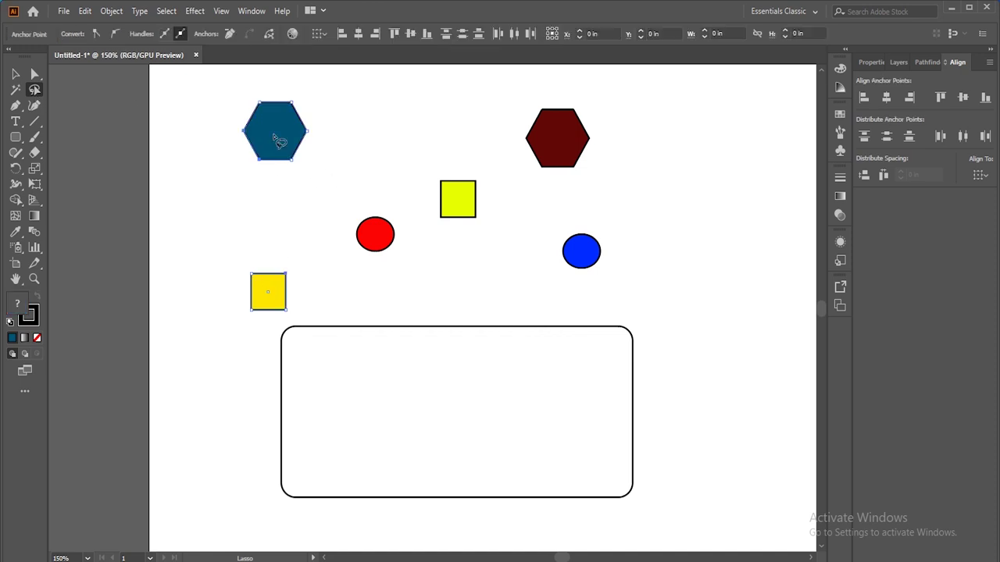
pyautogui.click(15, 74)
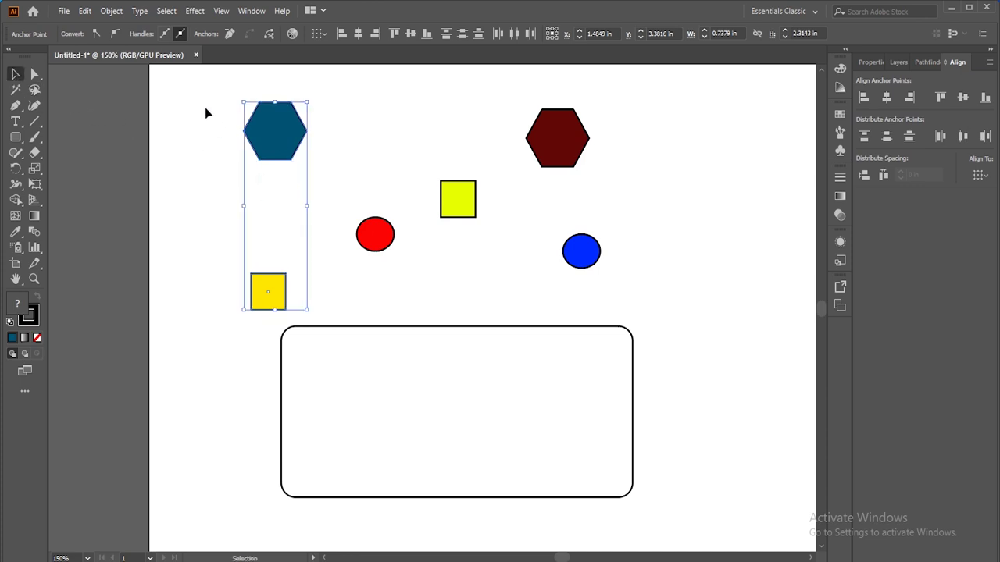
pyautogui.moveTo(271, 157); pyautogui.dragTo(736, 174)
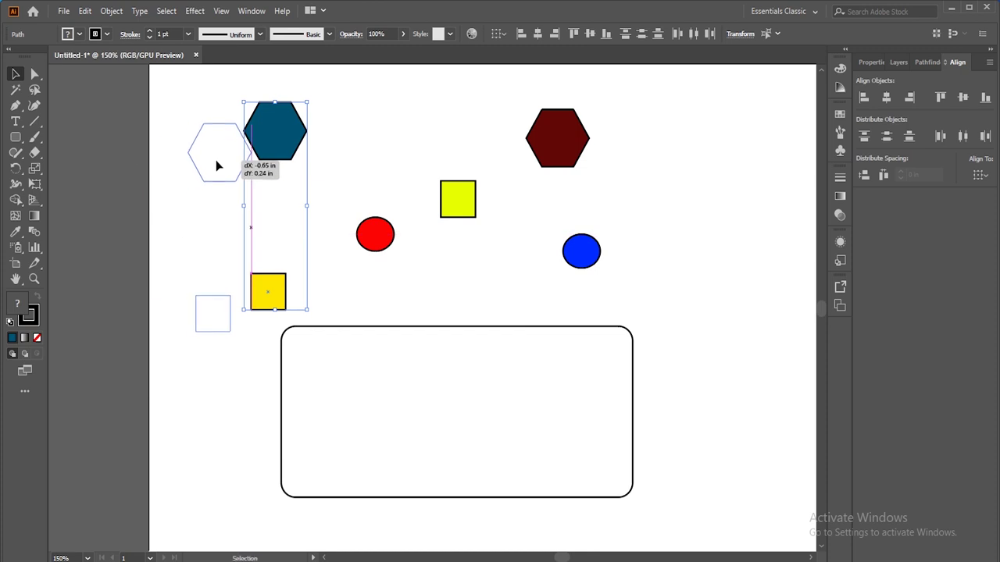
pyautogui.moveTo(163, 164); pyautogui.dragTo(217, 164)
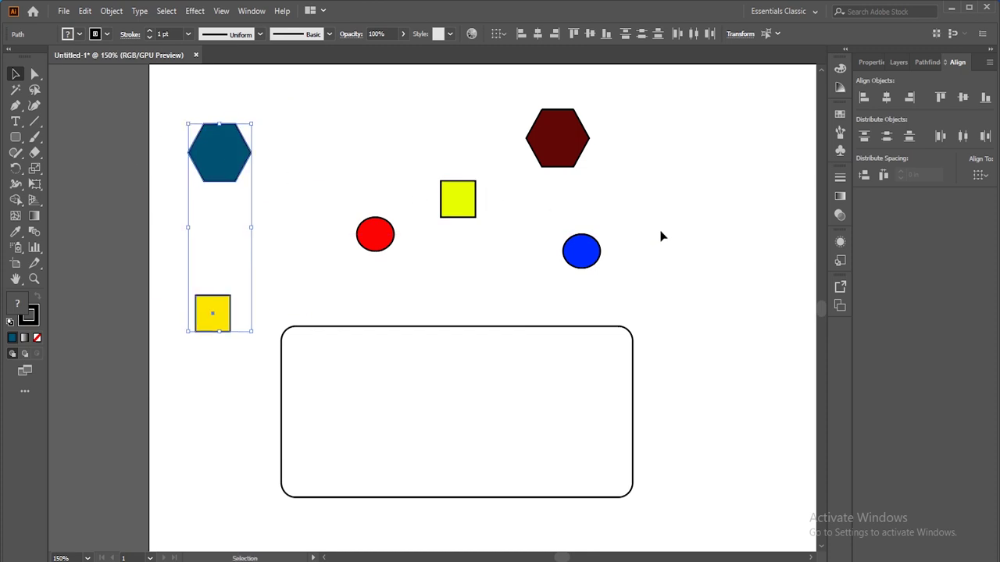